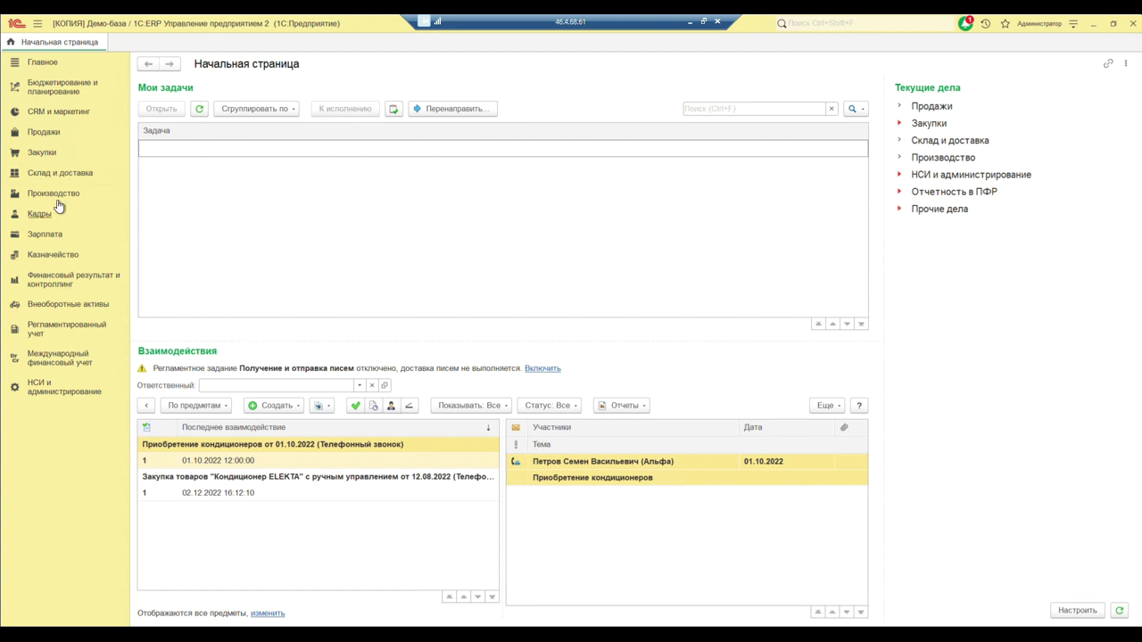
Step: From the journal of all purchase documents, create a Приобретение товаров и услуг document for the Закупка у поставщика operation
click(42, 155)
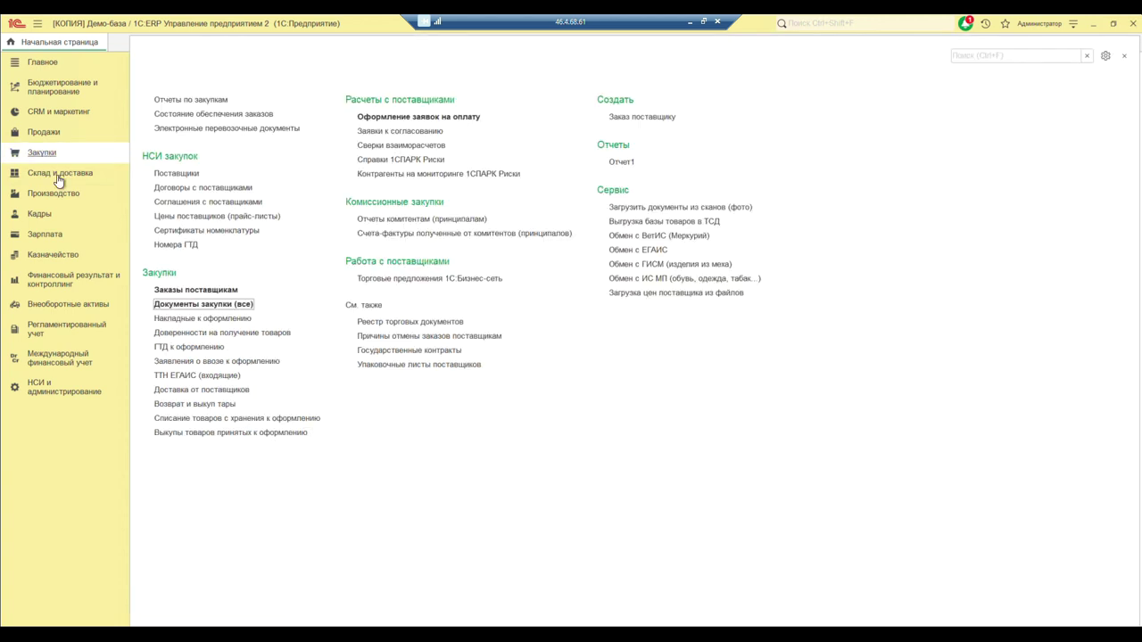
click(189, 305)
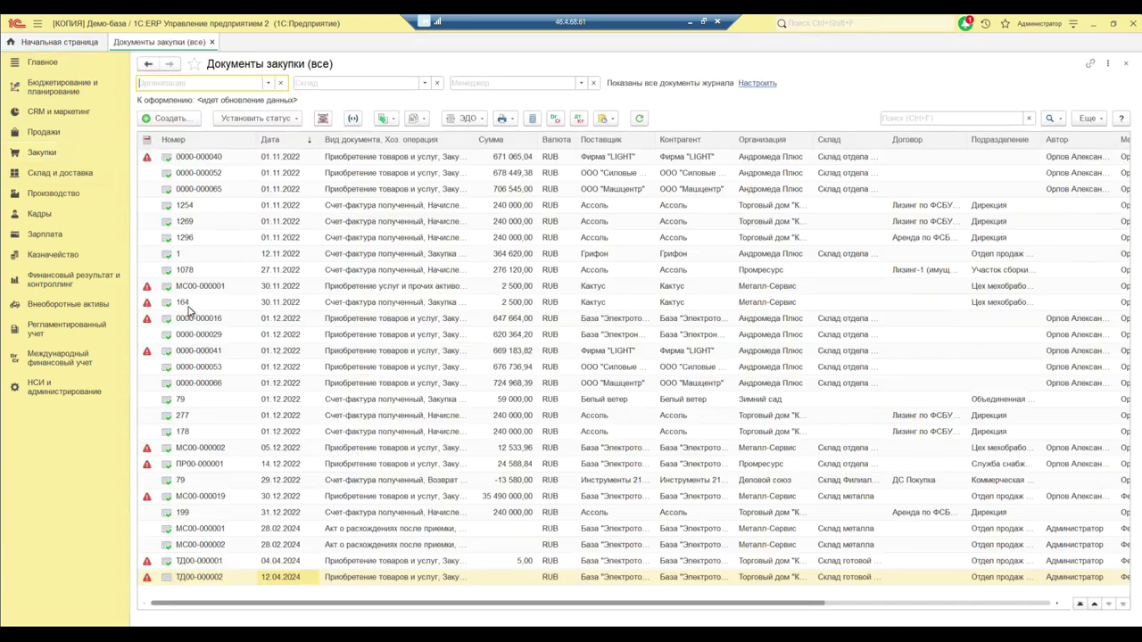
click(165, 118)
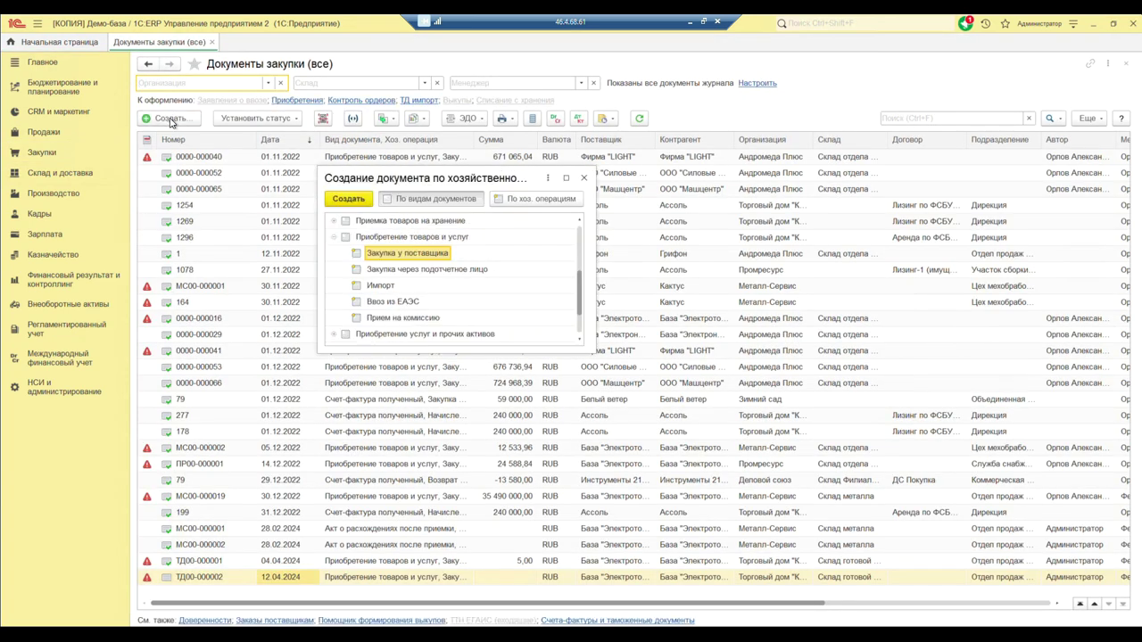
double_click(408, 254)
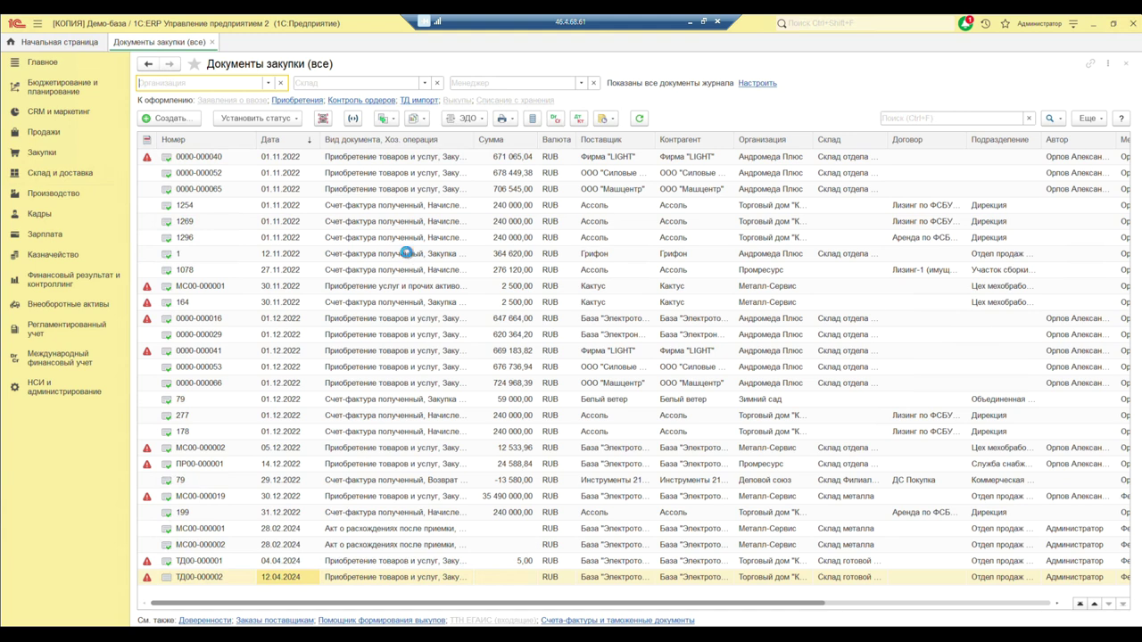
Step: Set the document's supplier to Ассоль and choose the agreement Закупка материалов
click(234, 185)
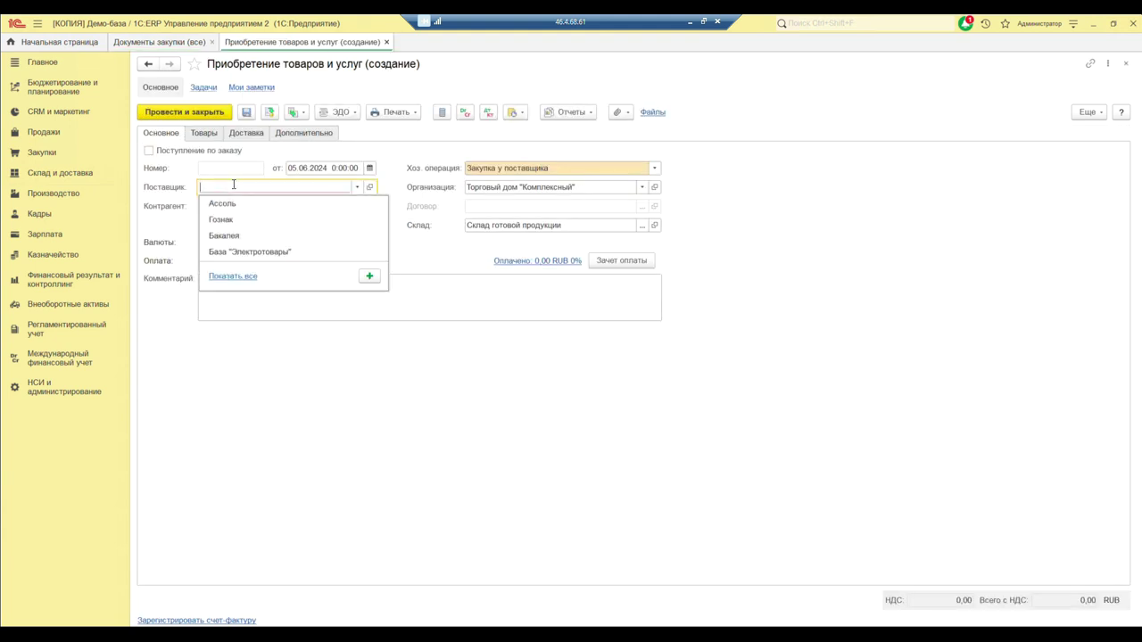
click(234, 203)
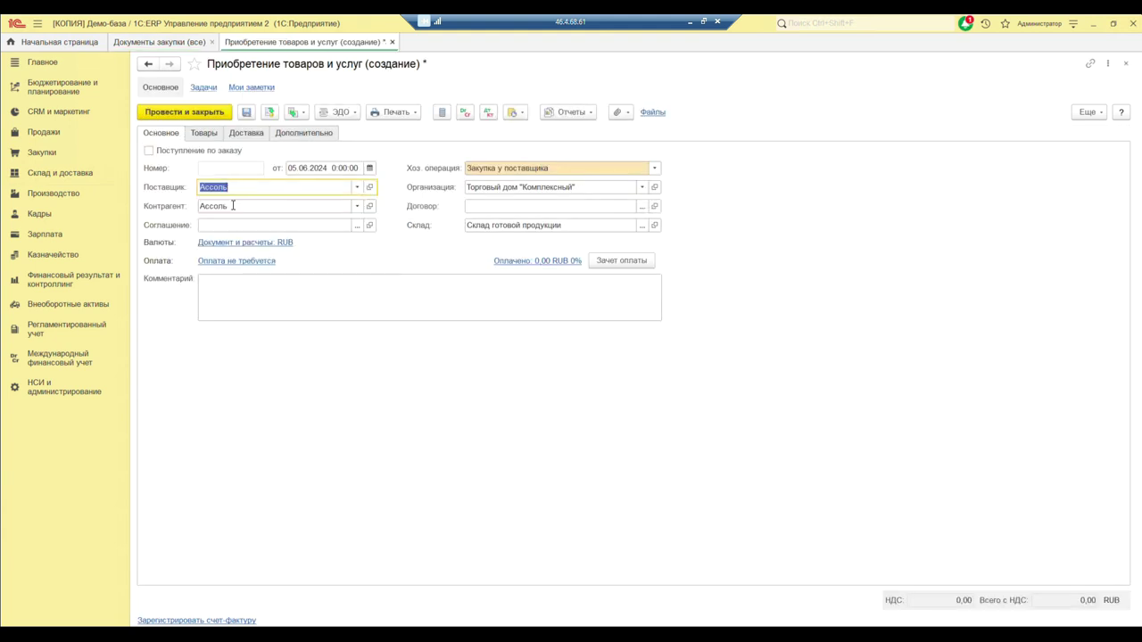
click(244, 225)
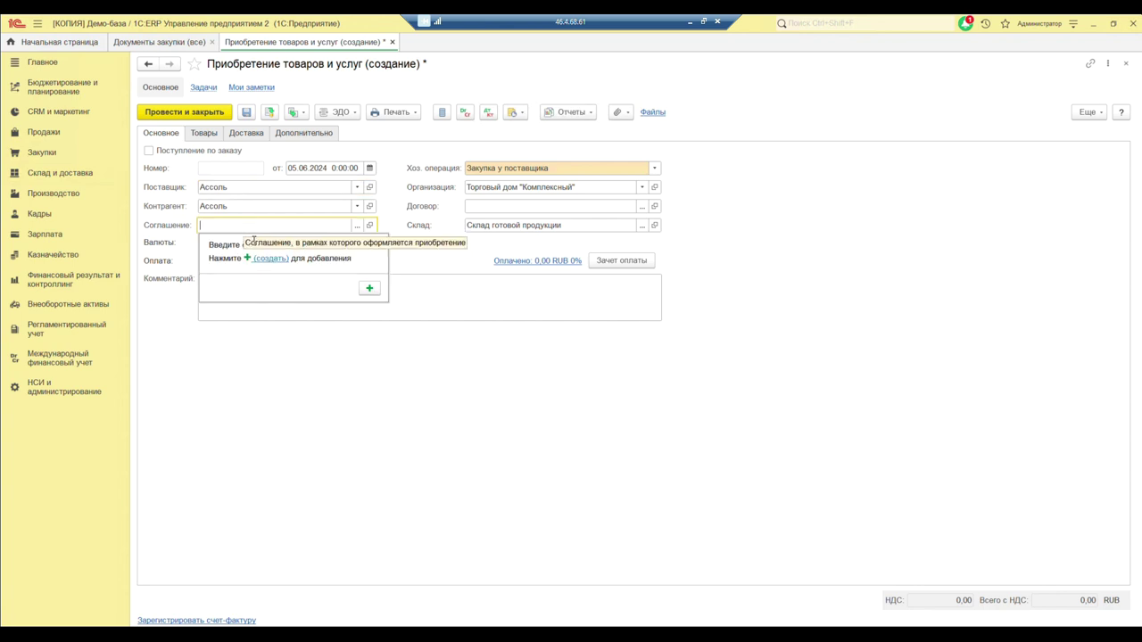
click(356, 226)
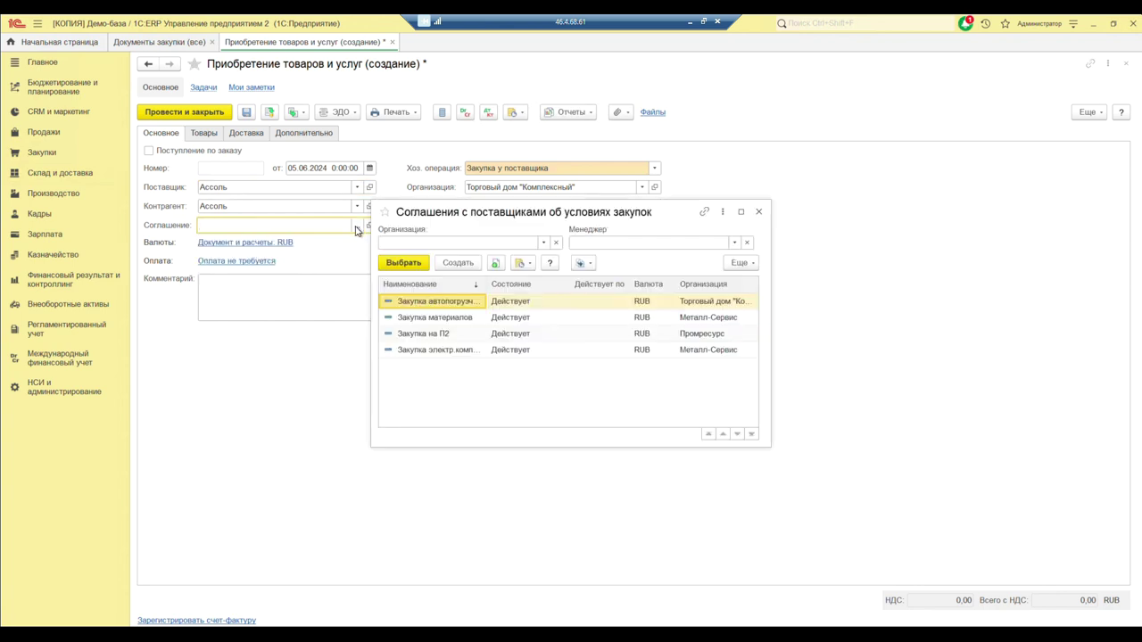
drag(487, 287, 505, 287)
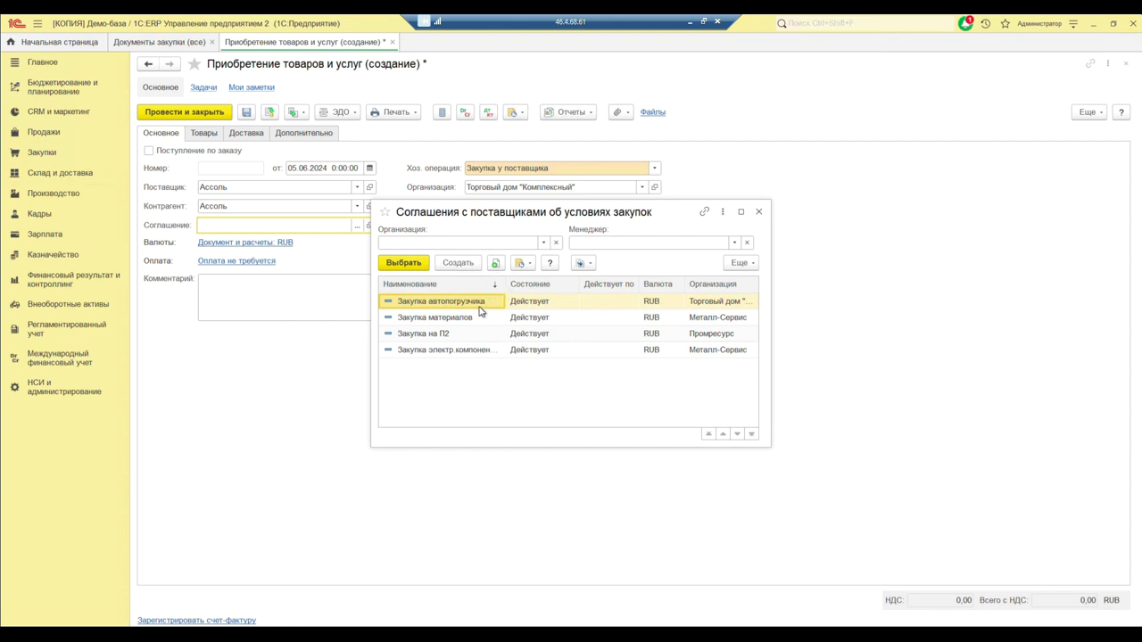
double_click(473, 323)
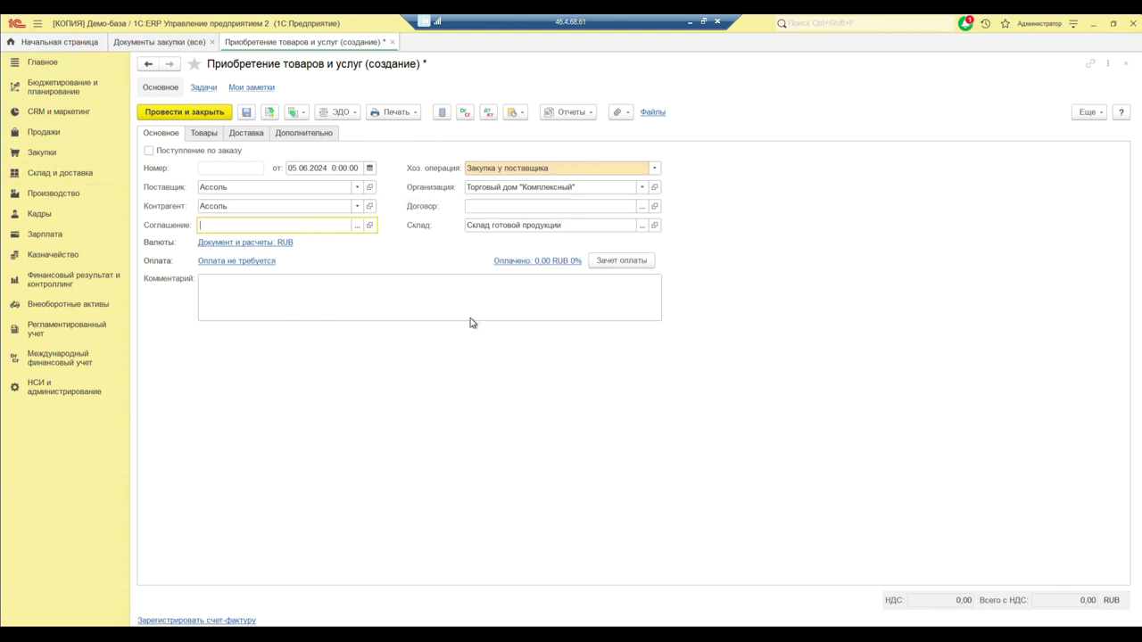
Step: In the selected agreement's other terms, calculate the packaging return date by working days of the production calendar, and save and close the agreement
click(371, 227)
click(303, 134)
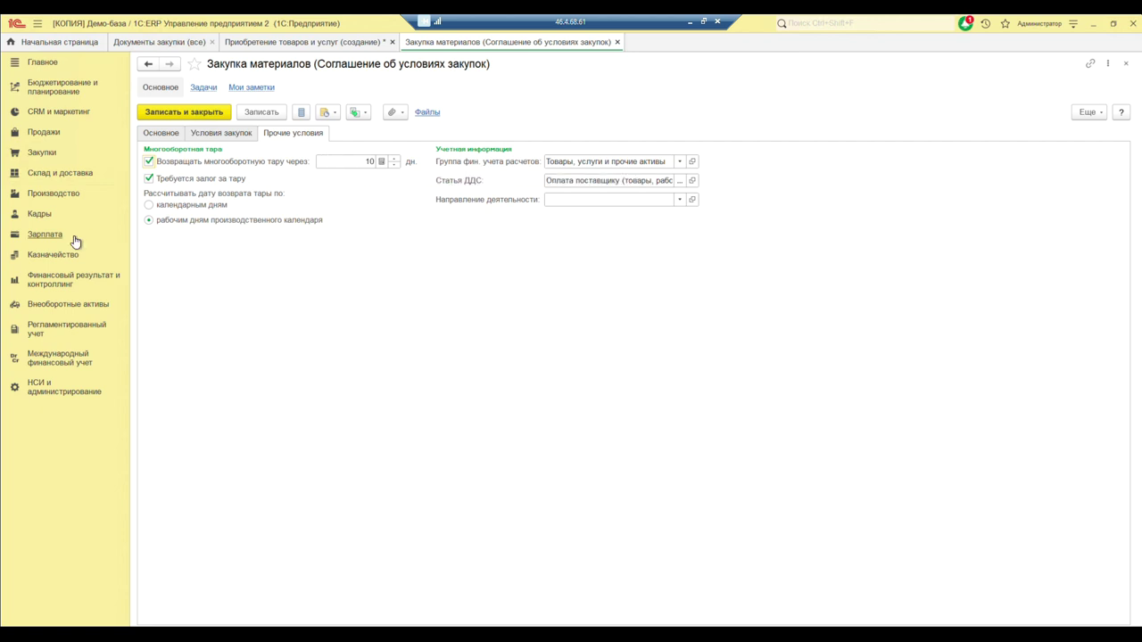
click(150, 206)
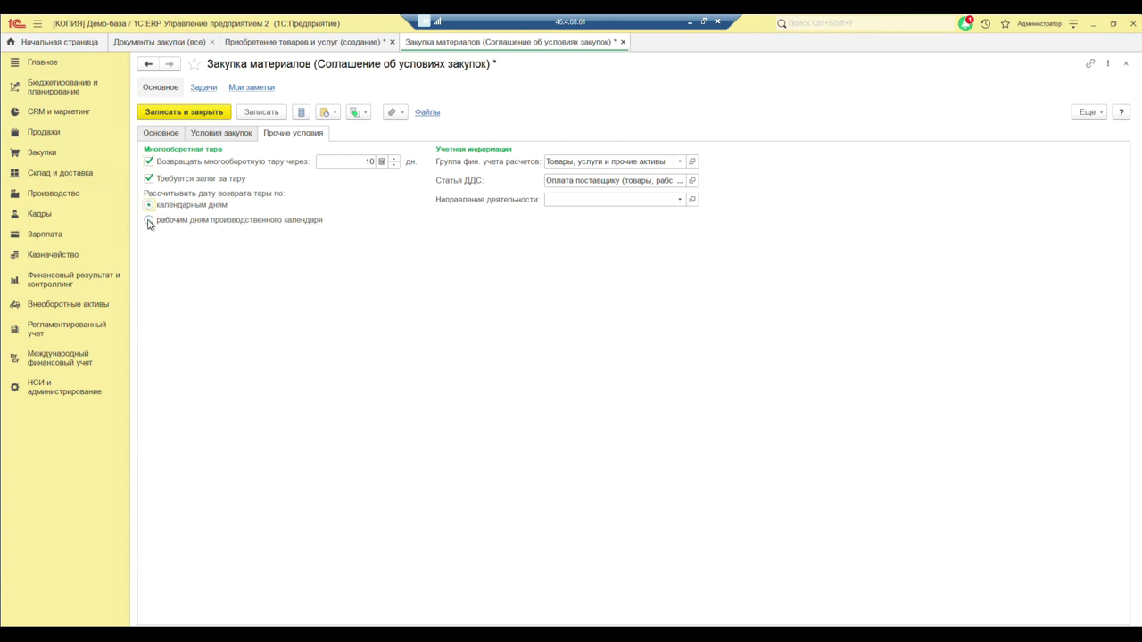
click(149, 222)
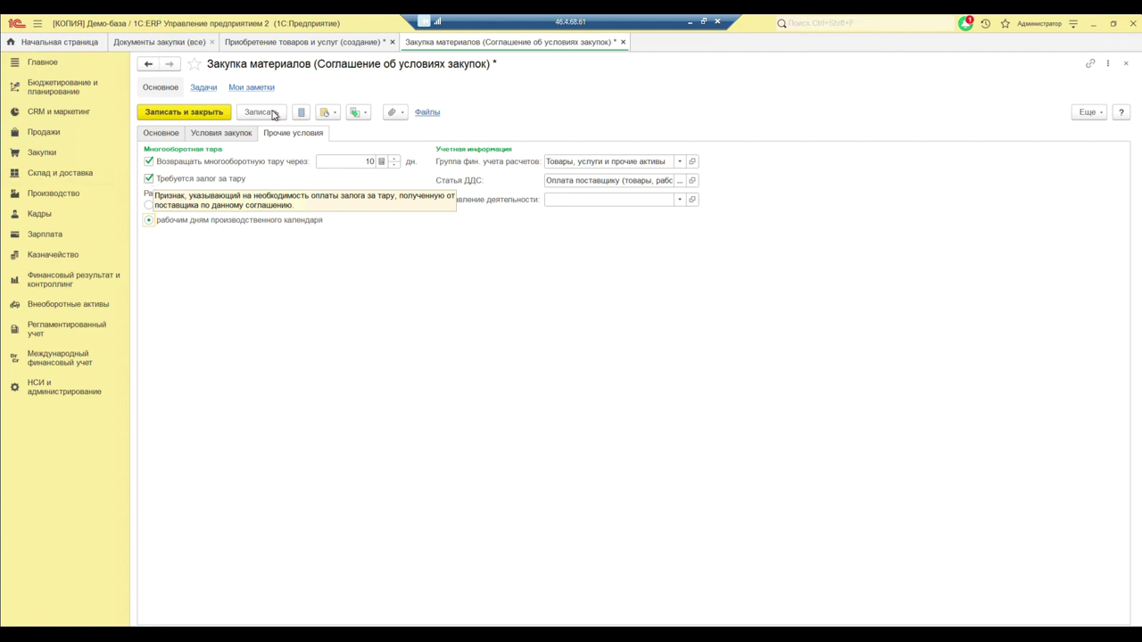
click(183, 114)
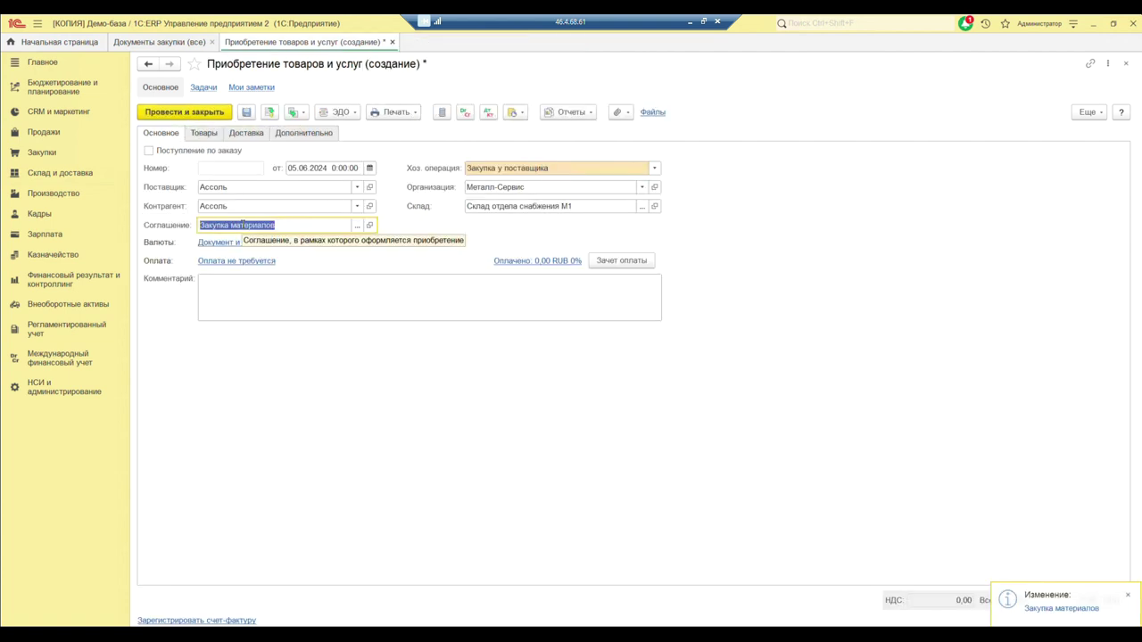
Step: Check the returnable packaging return date and deposit settings in the purchase document's additional details
click(311, 134)
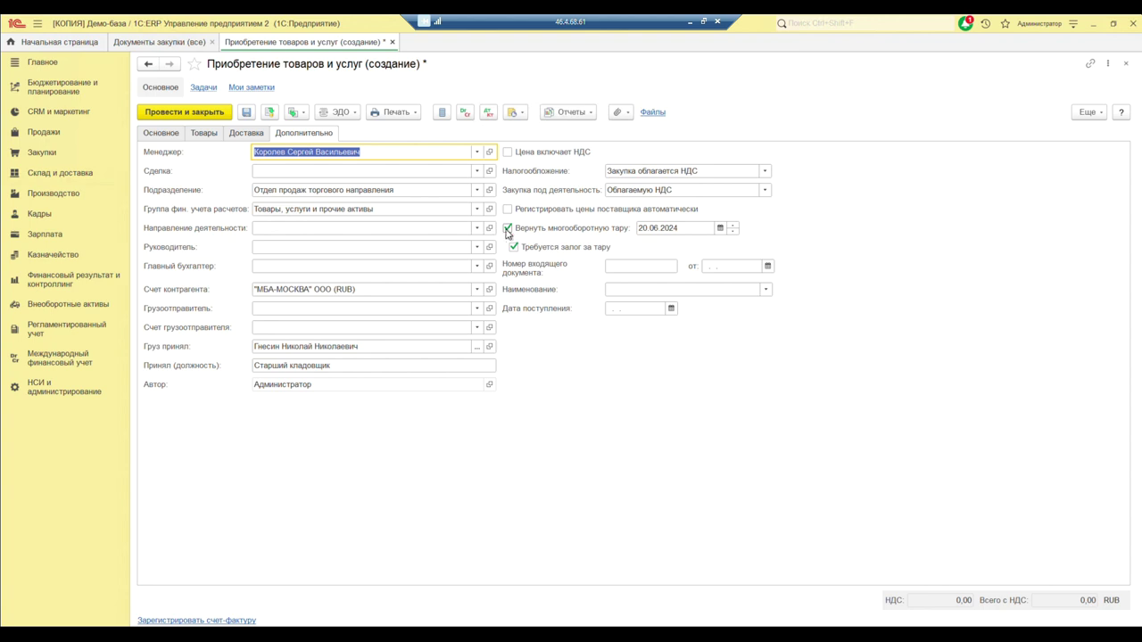
mouse_move(613, 236)
mouse_move(656, 234)
Step: Add the item Подшипник to the goods list with quantity 55 and price 10 000
click(202, 134)
click(183, 153)
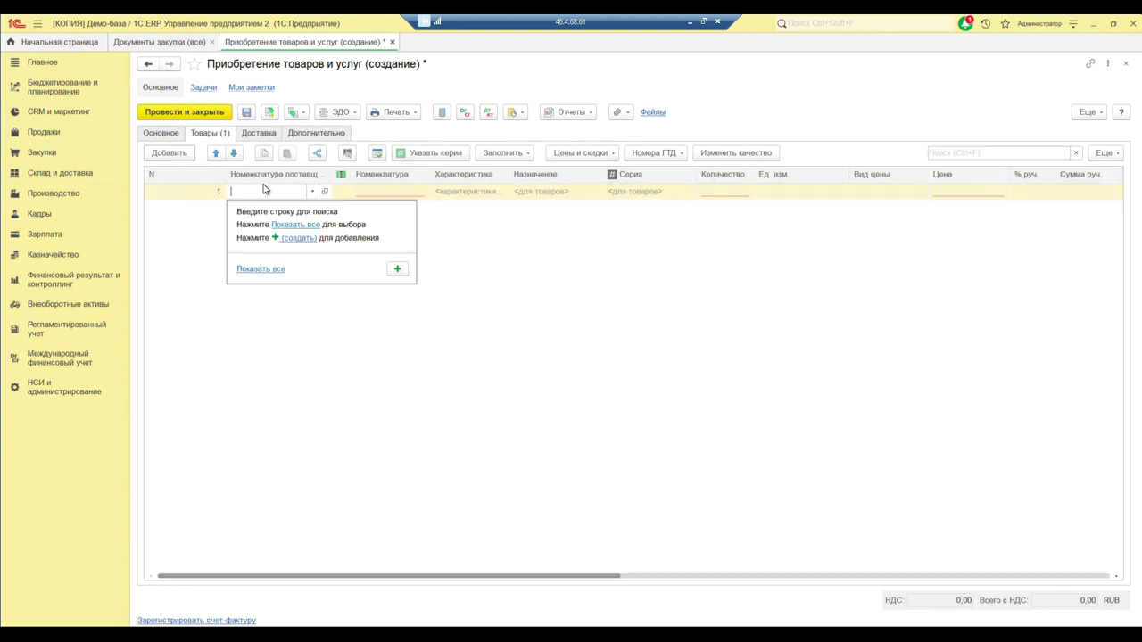
click(390, 191)
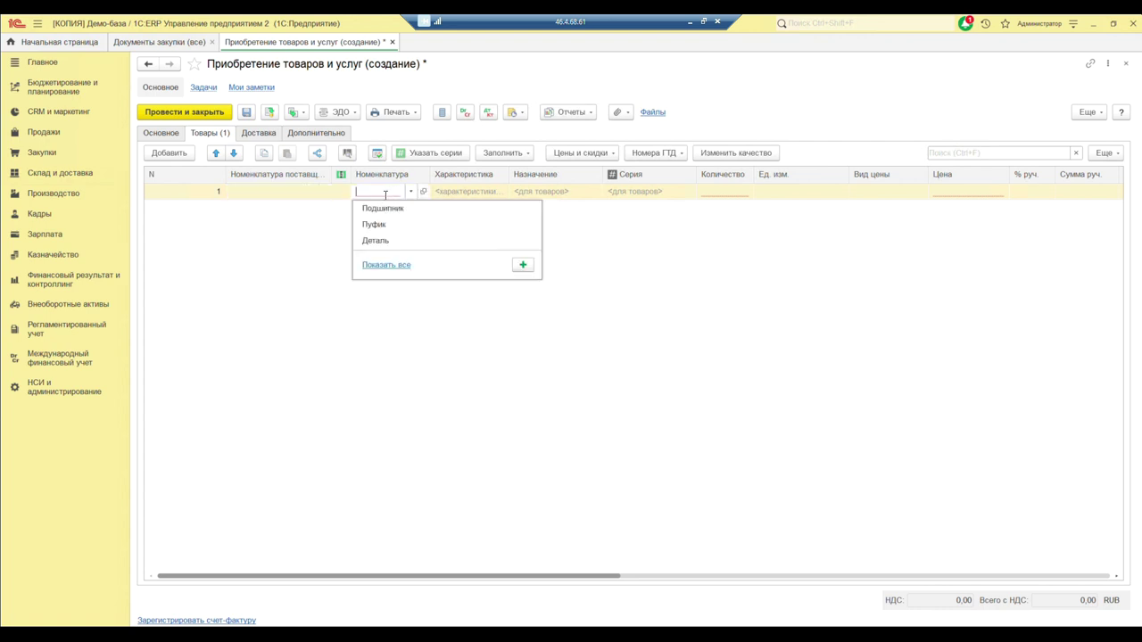
click(387, 208)
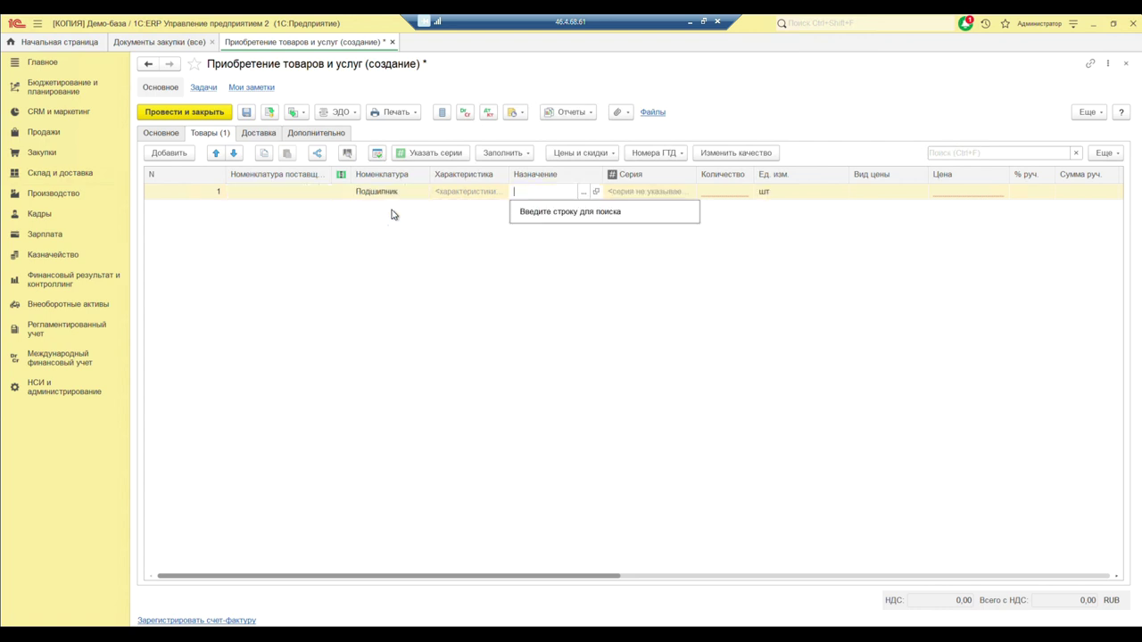
click(719, 193)
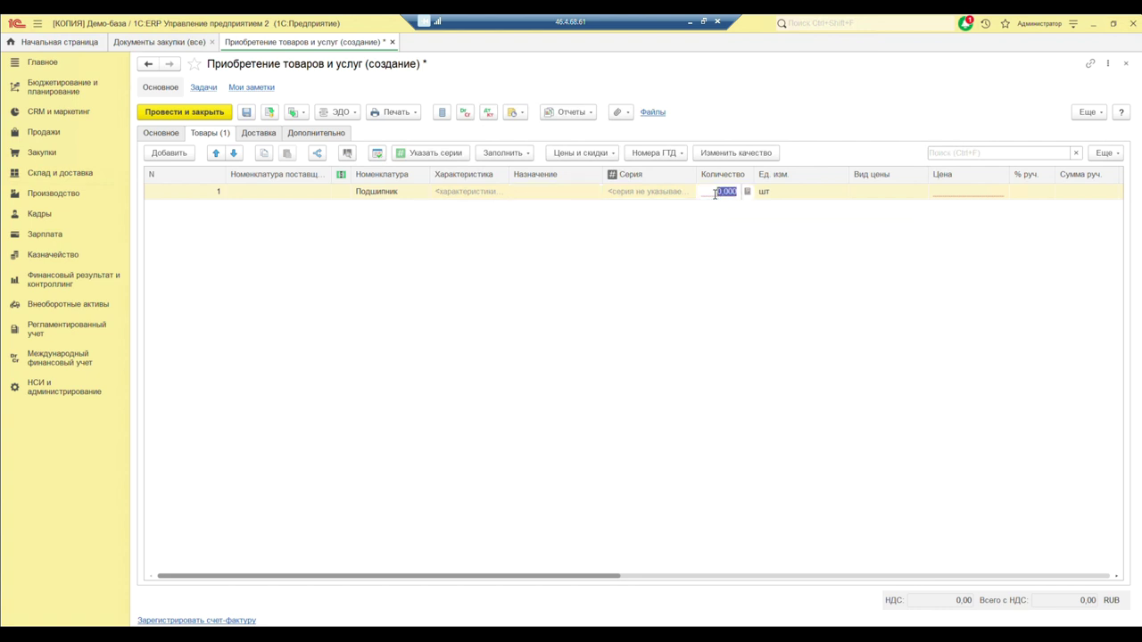
text(55)
click(952, 191)
text(10 000,00)
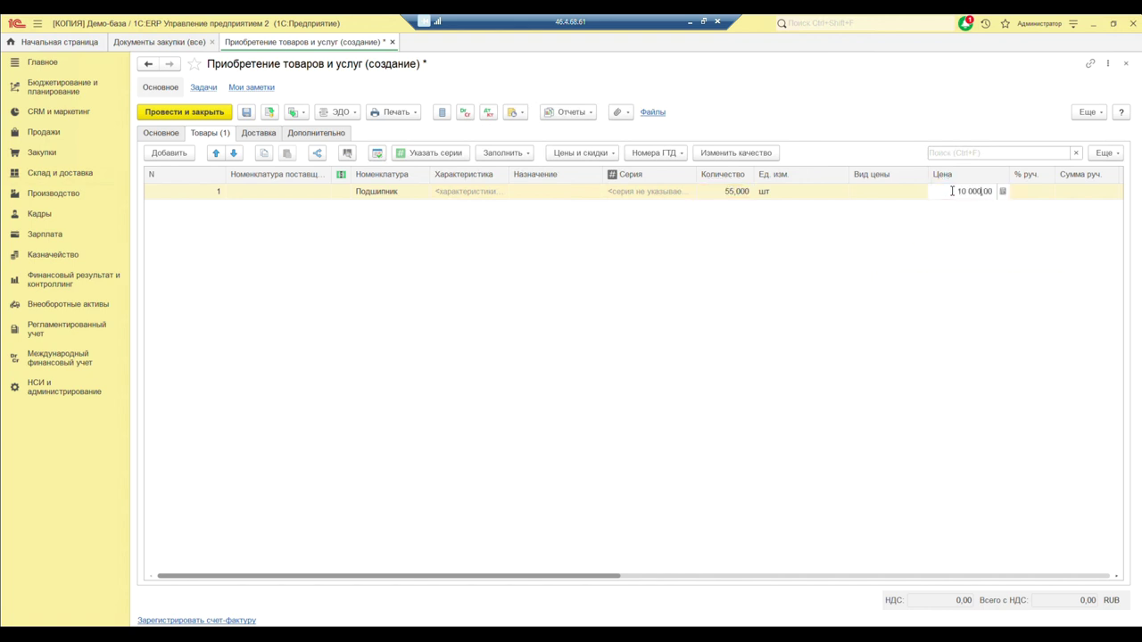
key(Return)
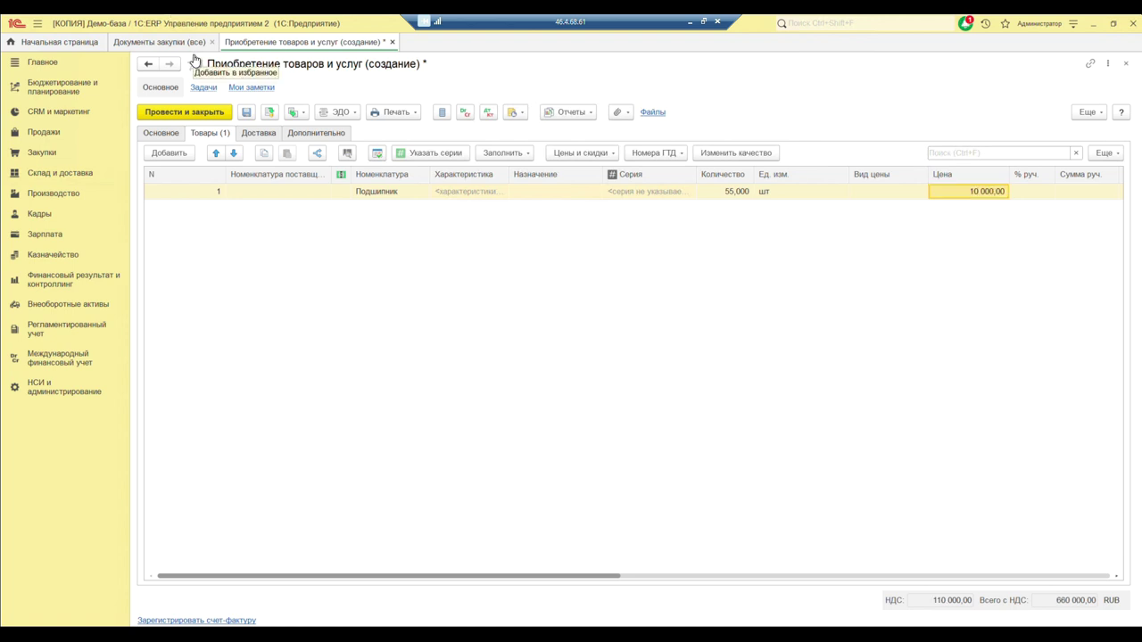
Step: Post the document with returnable packaging added, inspecting the шт (20 шт) package card before transferring the suggested Ящик packaging
click(270, 113)
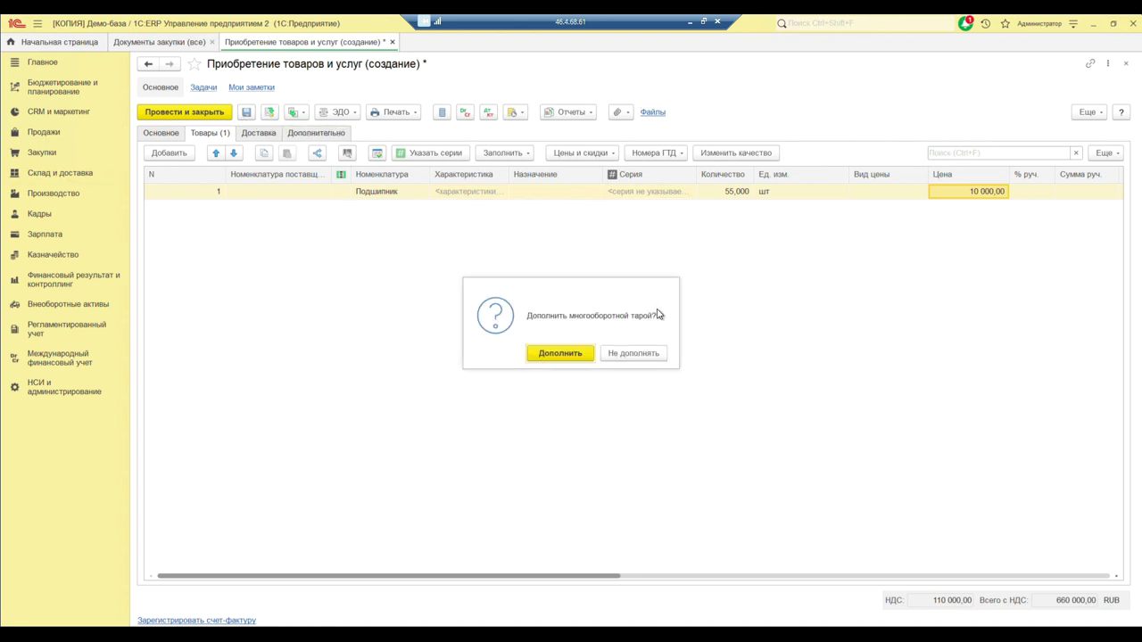
click(546, 355)
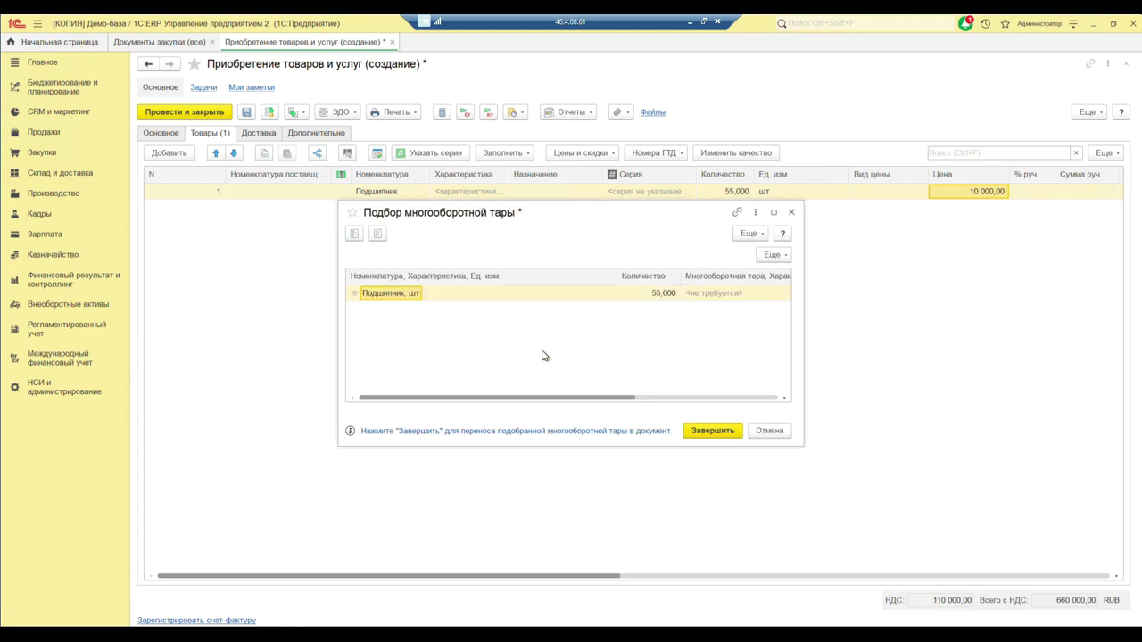
click(357, 295)
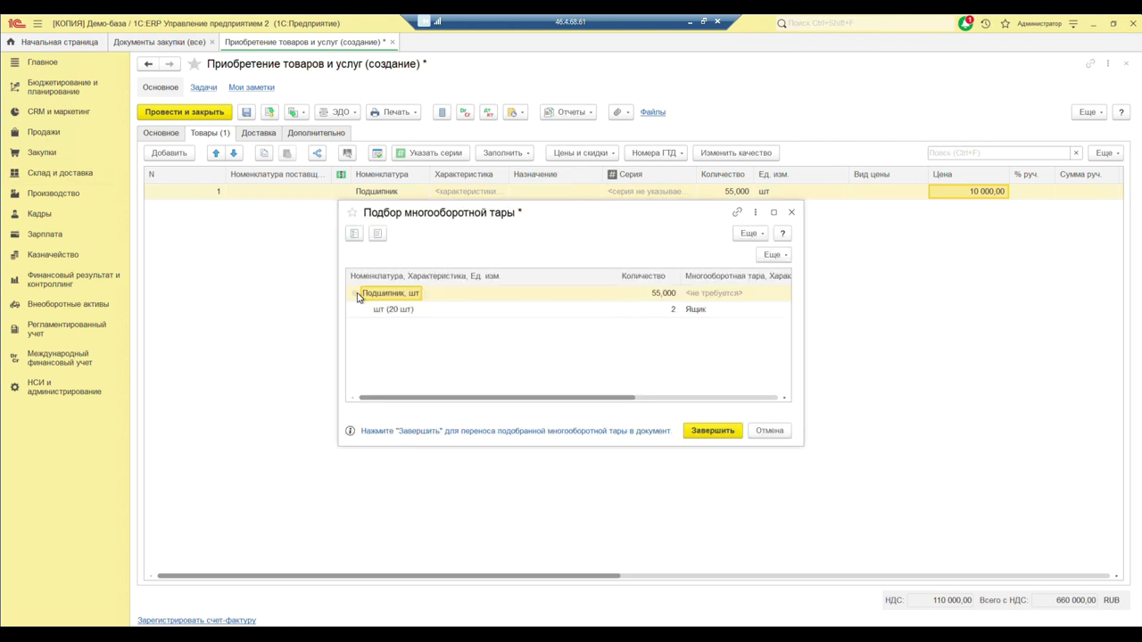
click(414, 317)
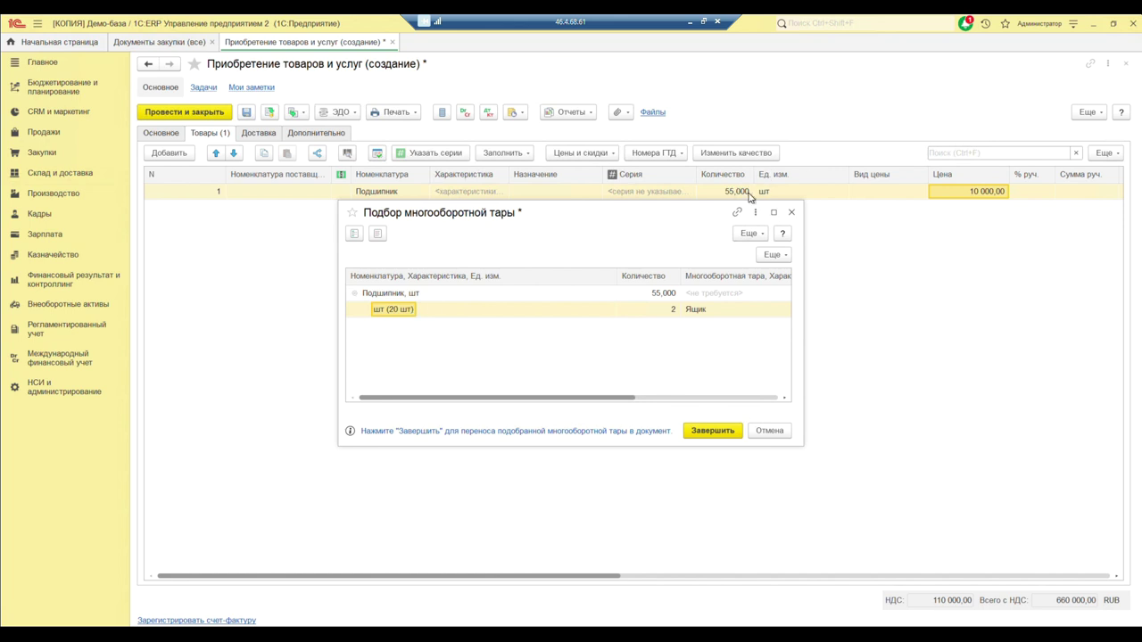
click(394, 312)
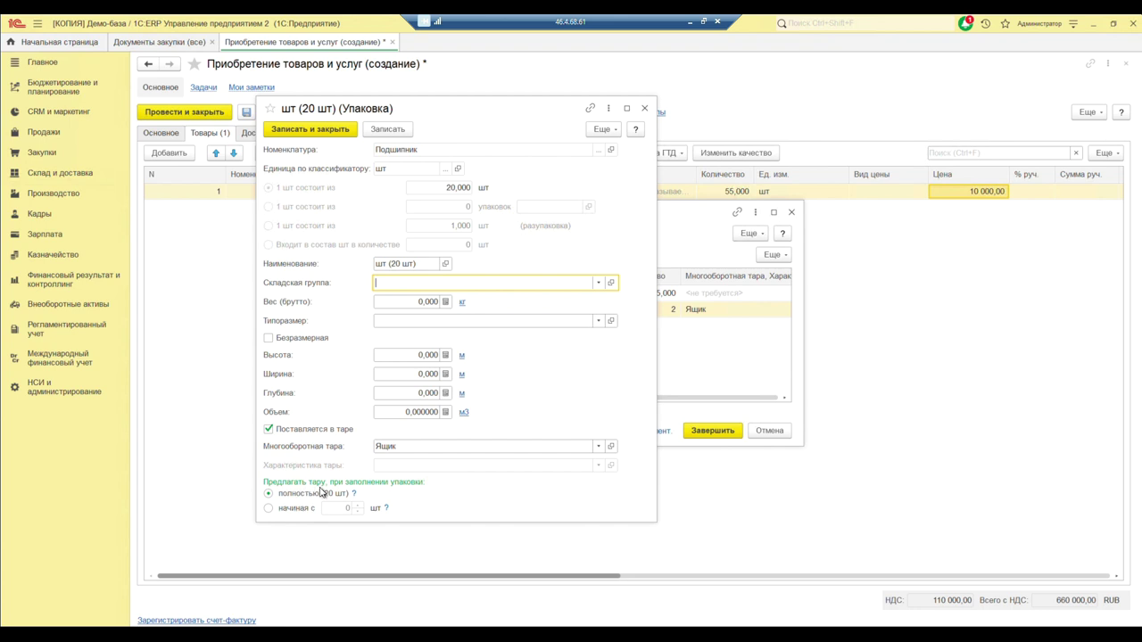
click(644, 108)
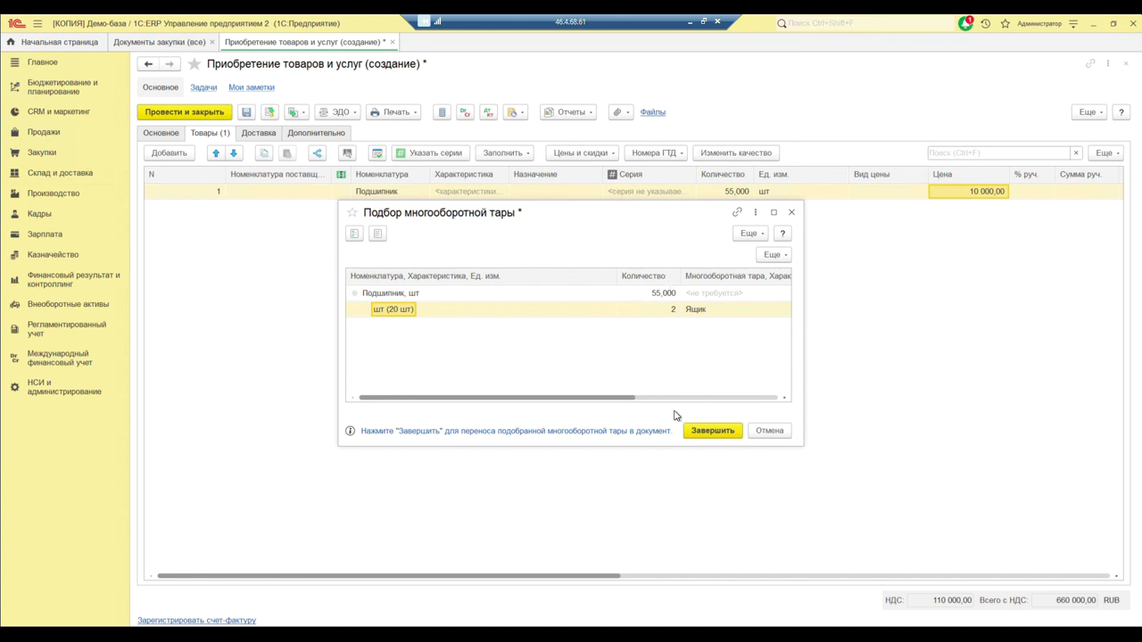
click(713, 431)
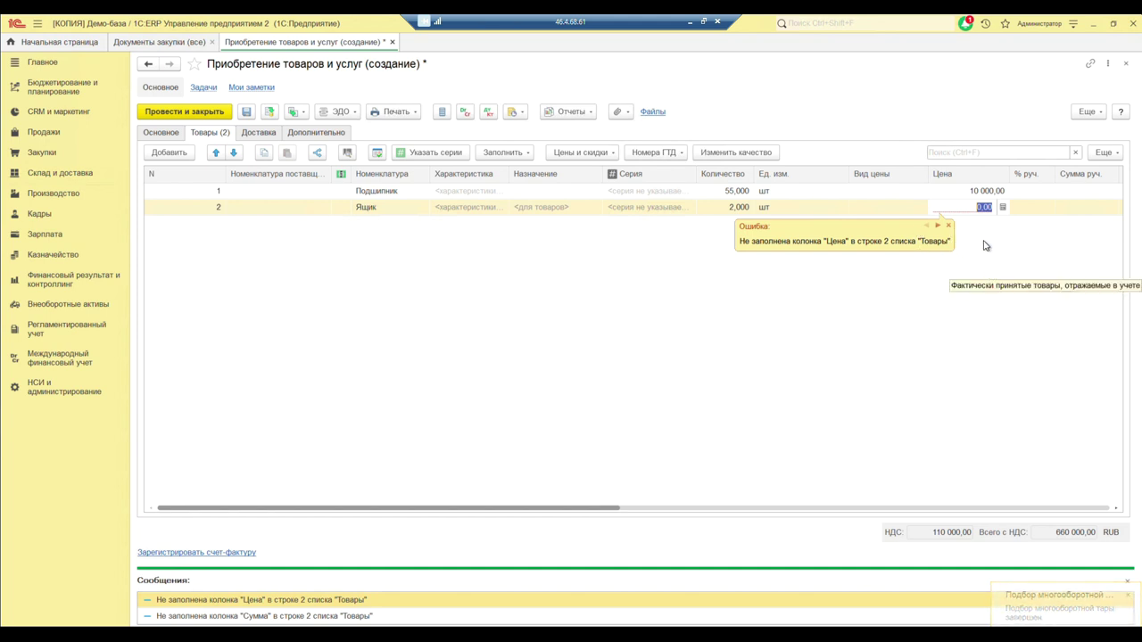
Step: Set the price of Ящик to 1 000, and post and close the document without adding more returnable packaging
text(1 00)
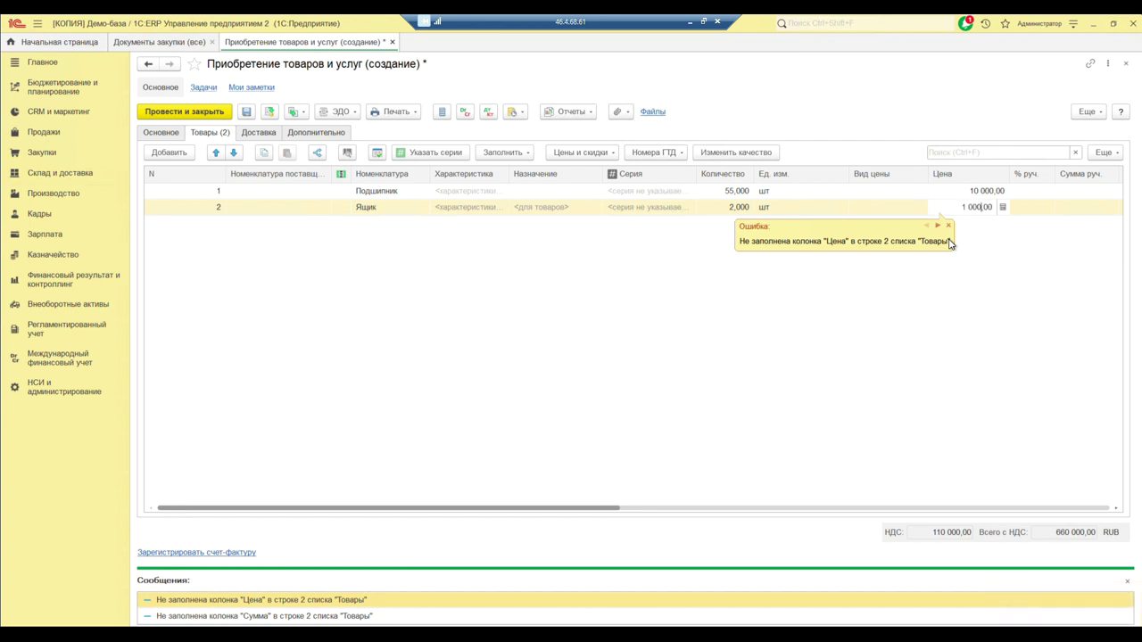
click(792, 307)
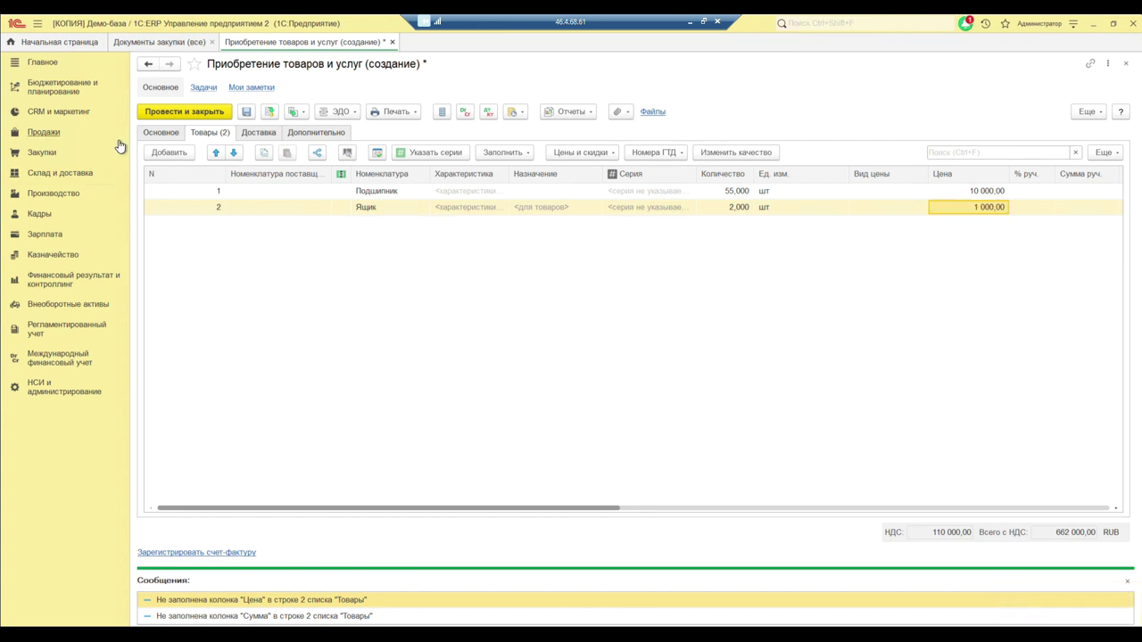
click(208, 113)
click(657, 360)
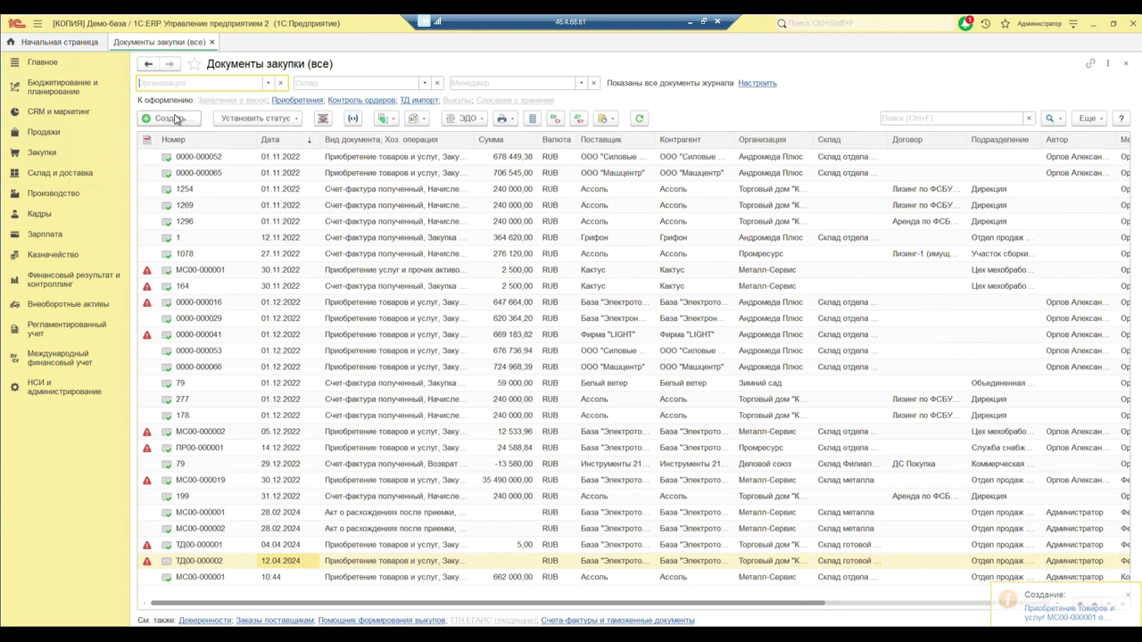
Step: Create a purchase of goods document from the supplier Ассоль under the agreement Закупка материалов
click(175, 119)
click(342, 199)
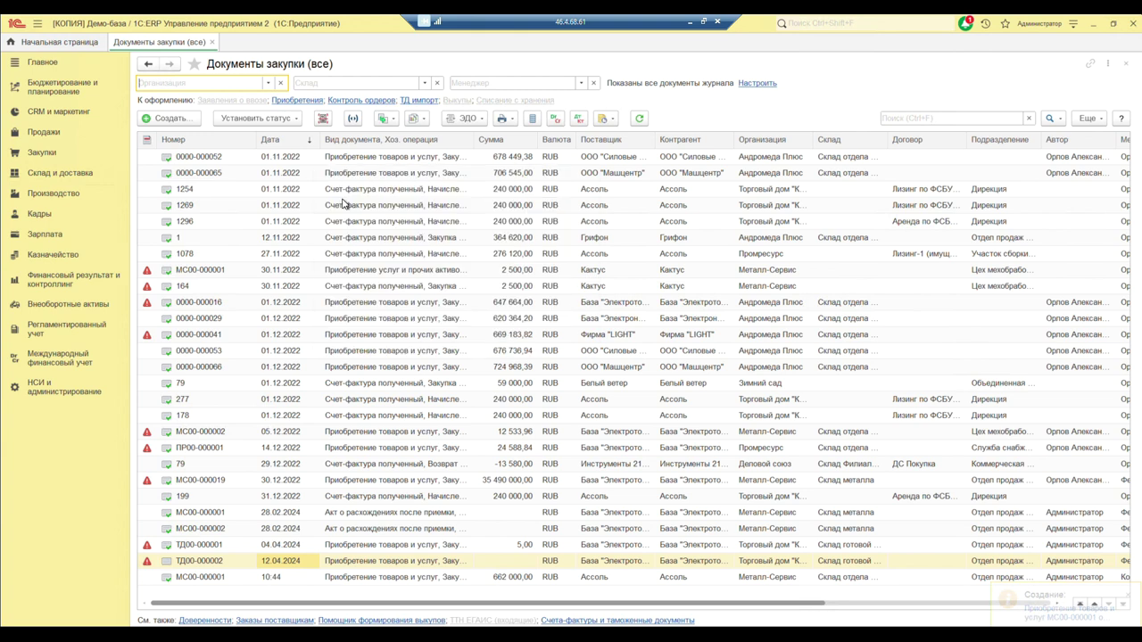
click(264, 190)
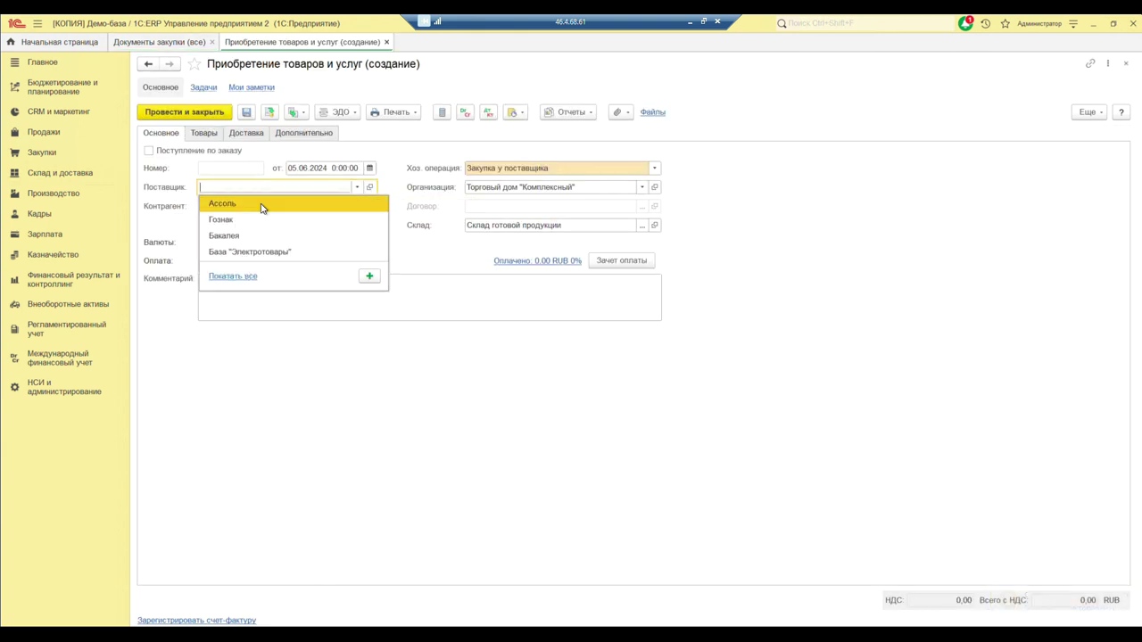
click(250, 225)
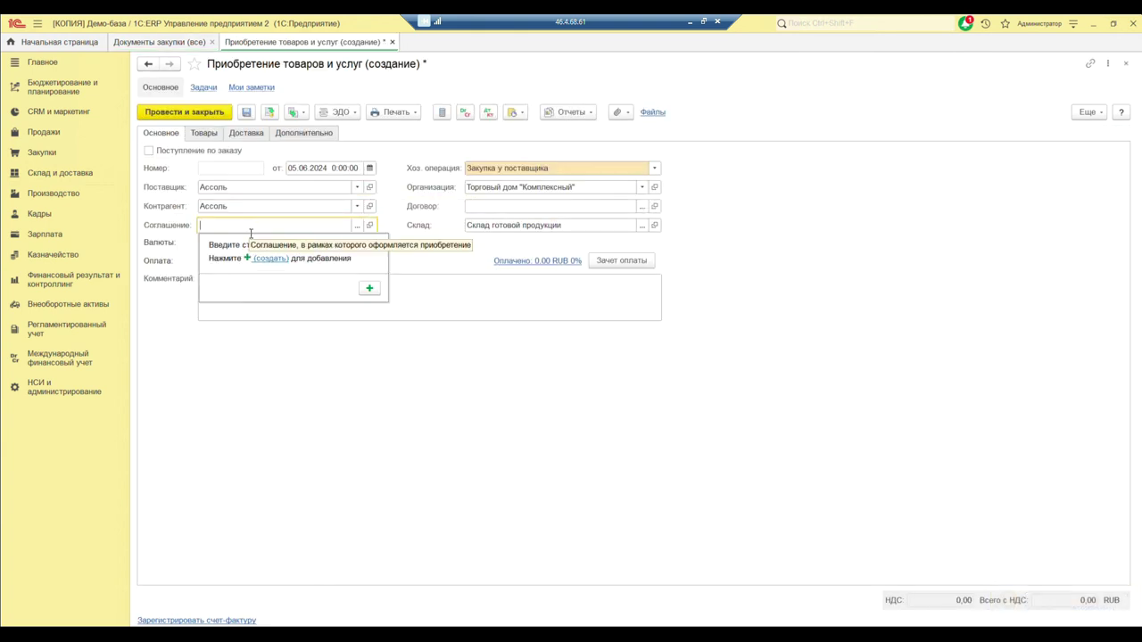
click(357, 225)
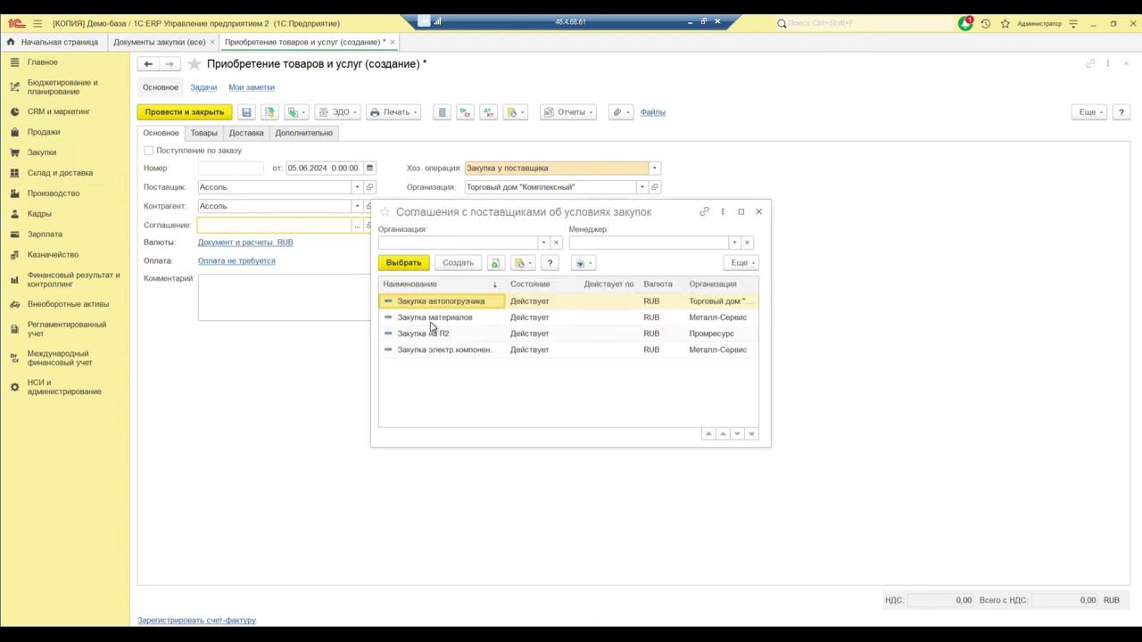
double_click(431, 317)
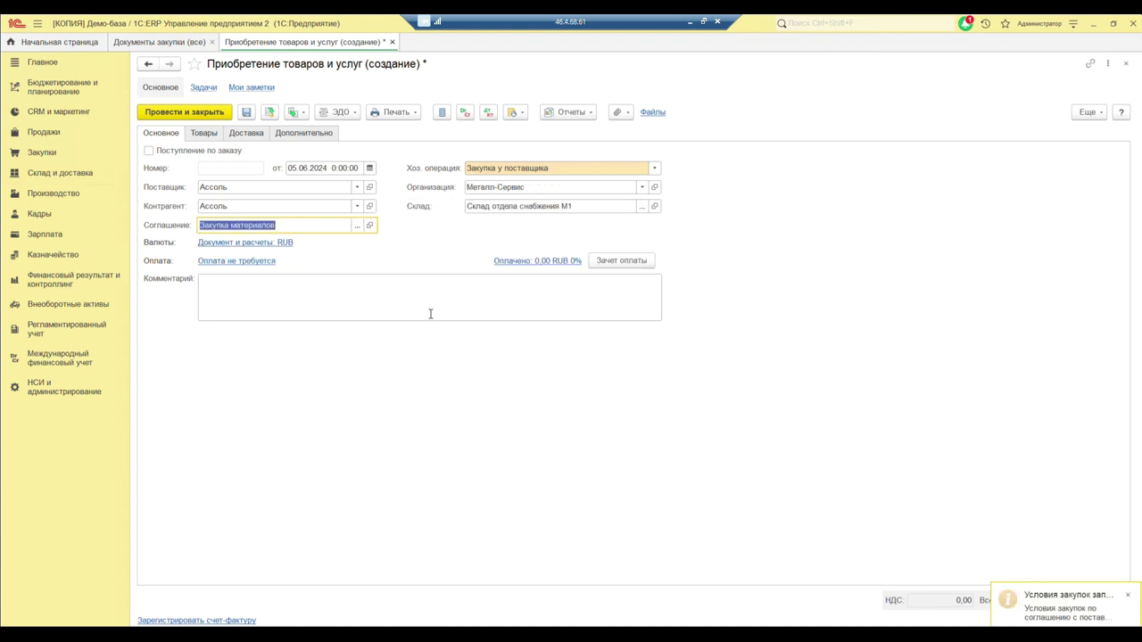
Step: Remove the packaging deposit requirement in the document's additional details and set the returnable packaging return date to 05.06.2024
click(308, 134)
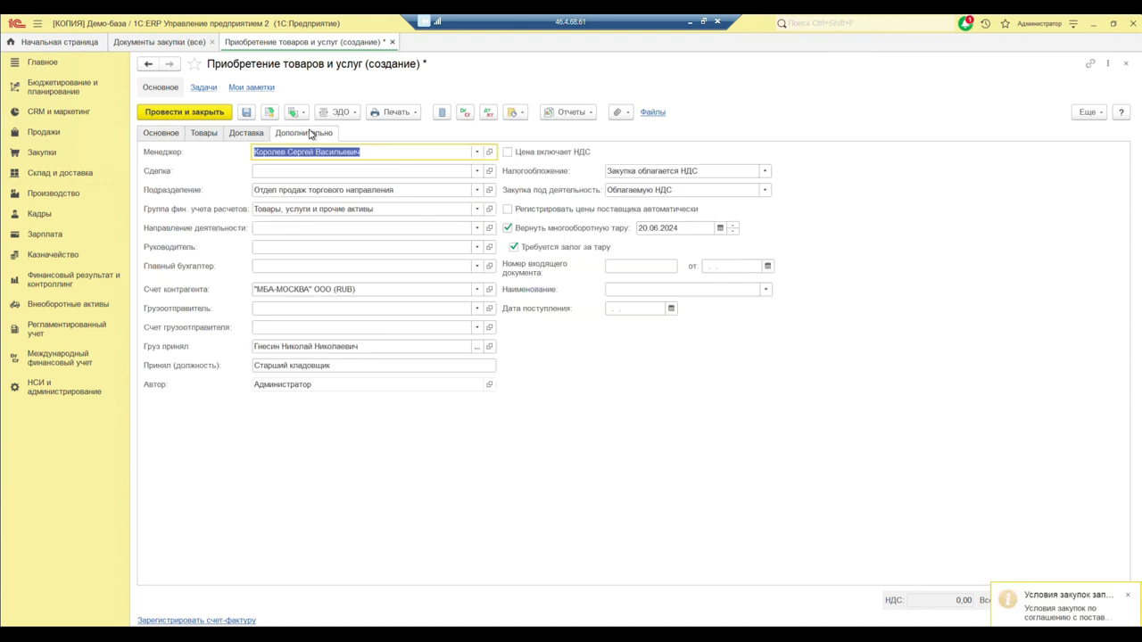
click(513, 248)
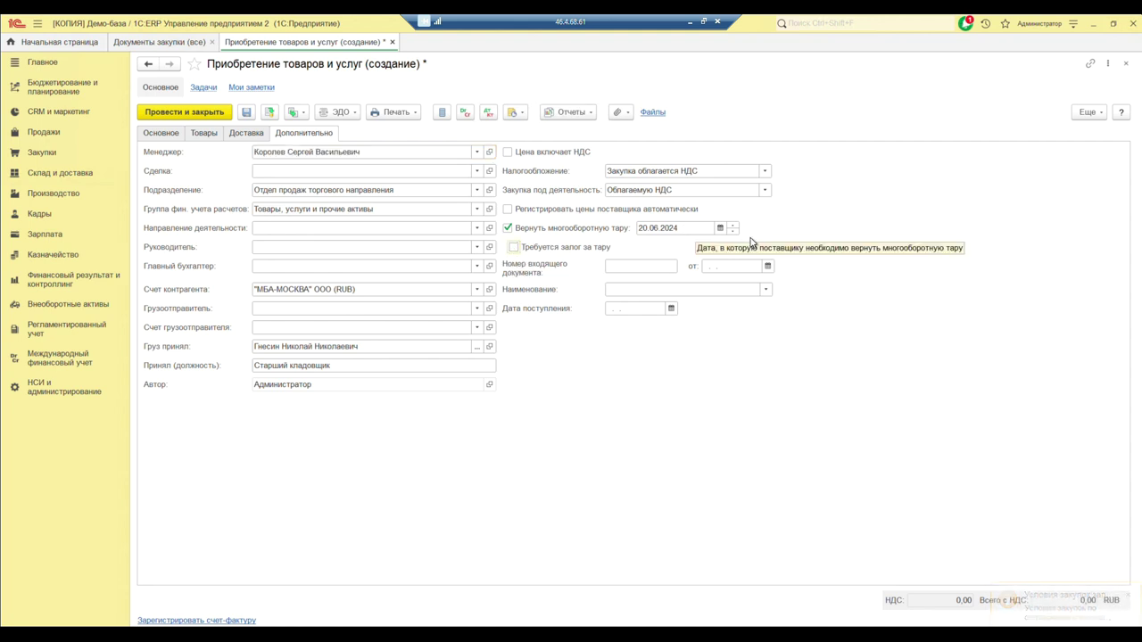
click(642, 229)
click(642, 229)
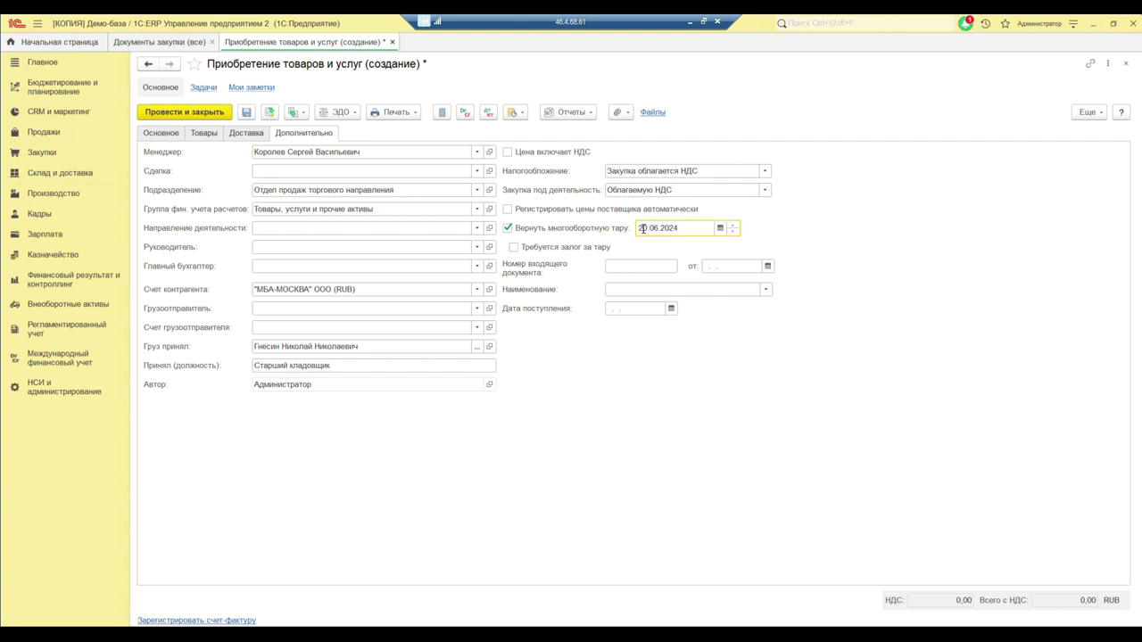
text(05)
Step: Add the item Подшипник to the goods list with quantity 25 and price 10 000
click(204, 139)
click(179, 152)
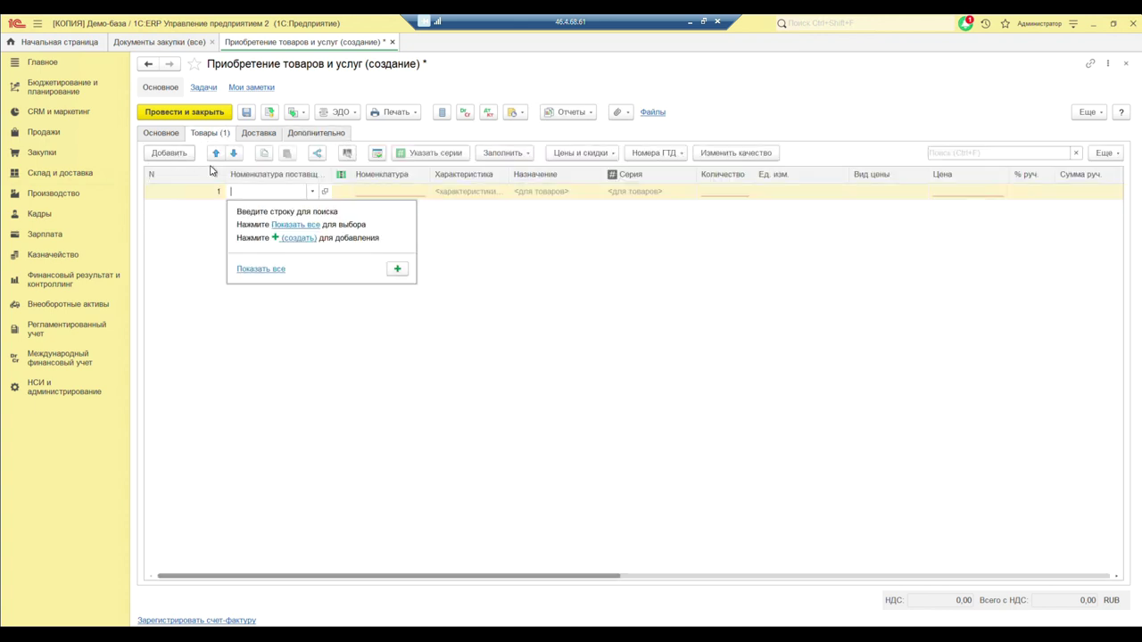
click(374, 192)
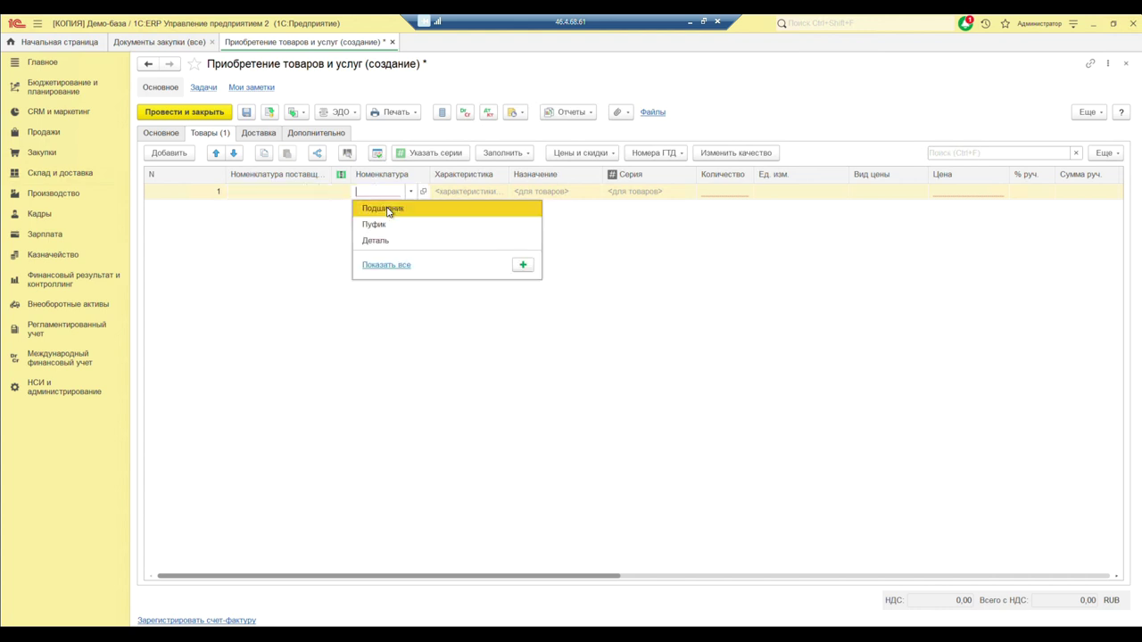
click(390, 209)
click(734, 190)
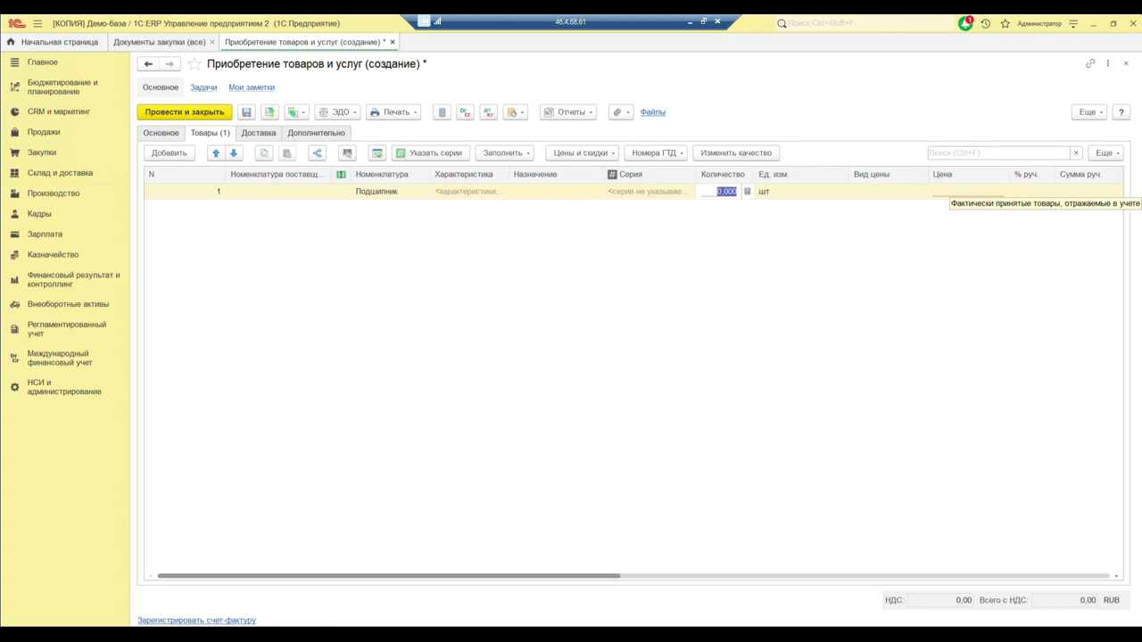
text(25)
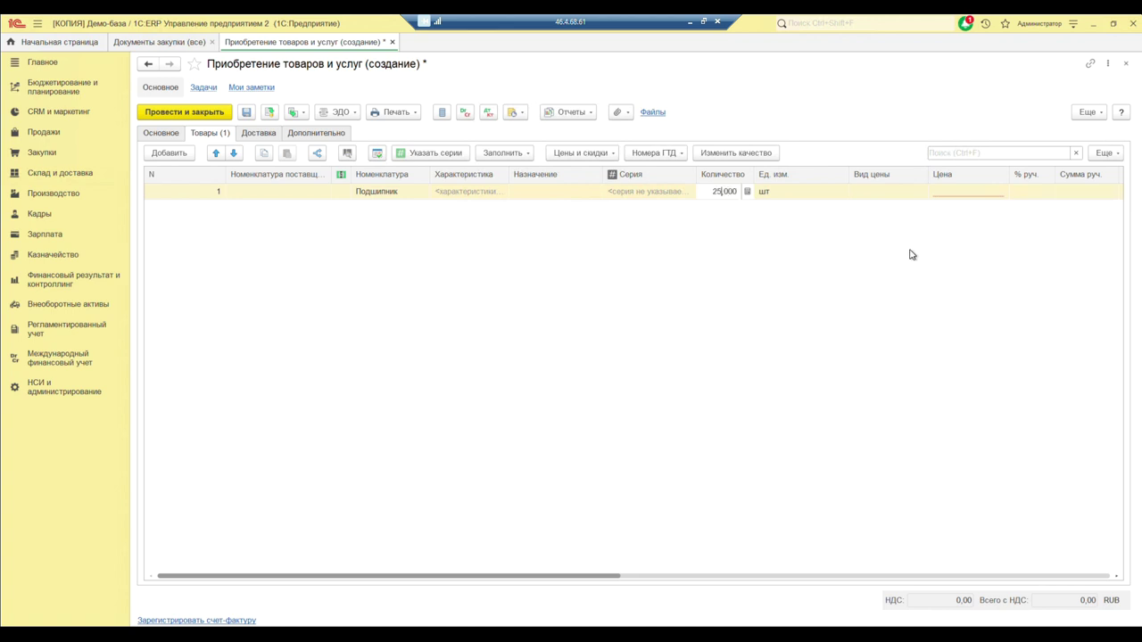
click(951, 193)
text(10 000,00)
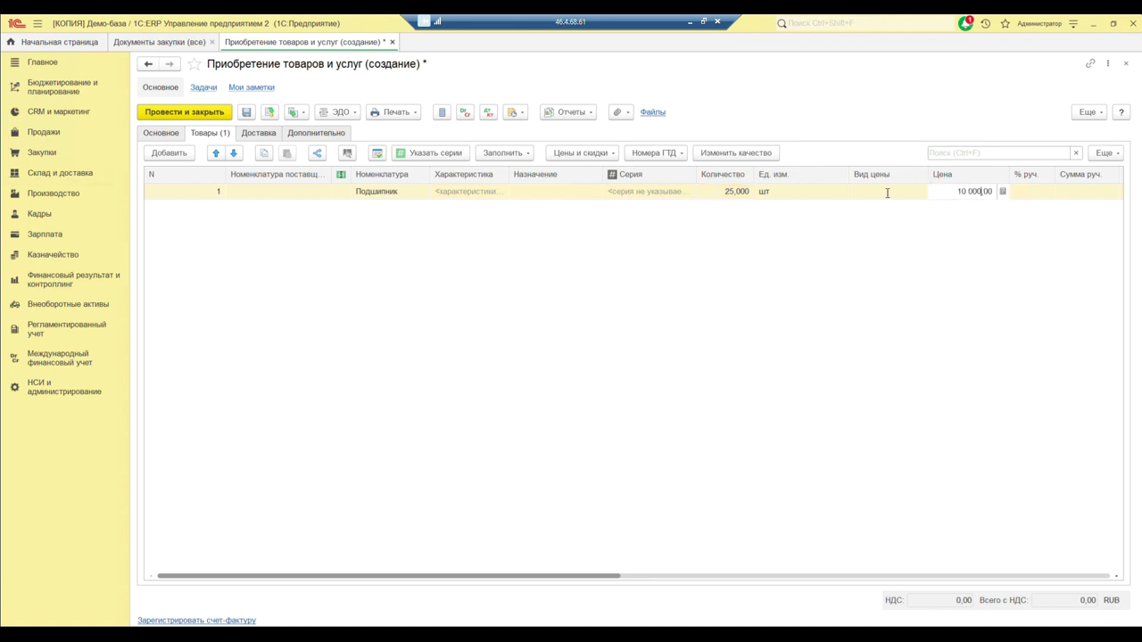
key(Return)
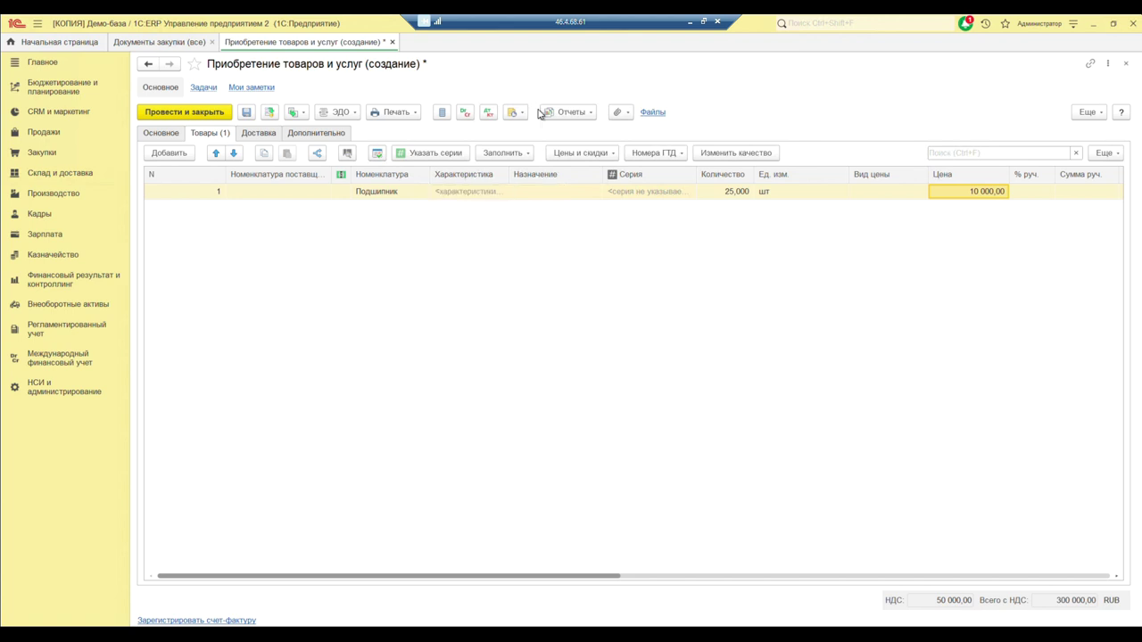
Step: Supplement the goods list with returnable packaging, checking the Подшипник line before transferring the suggested Ящик to the document
click(500, 154)
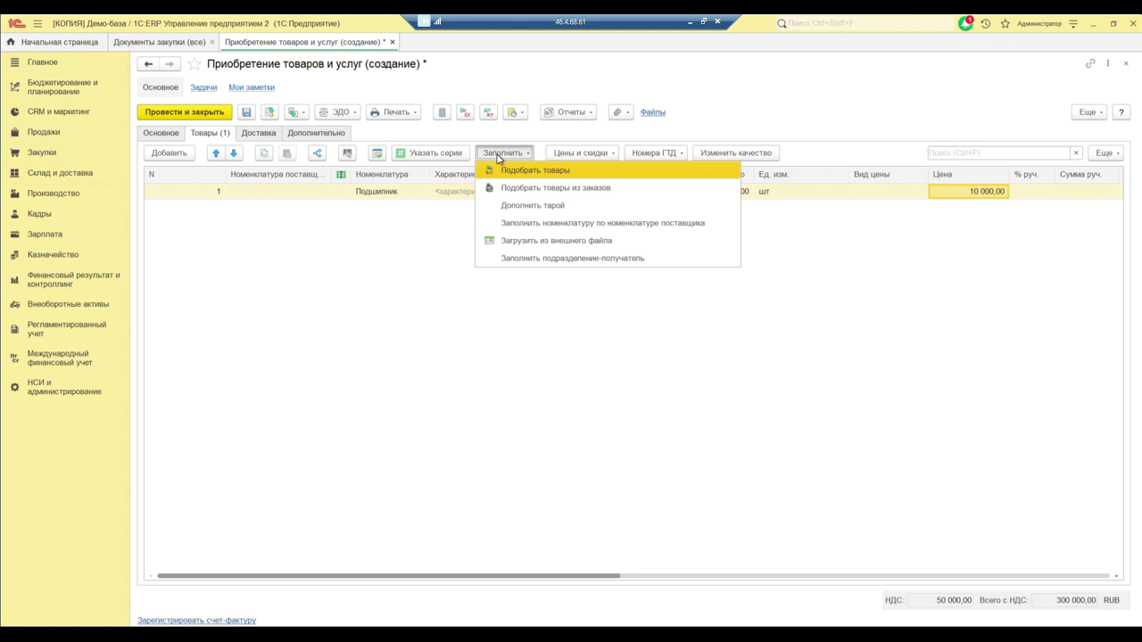
click(522, 206)
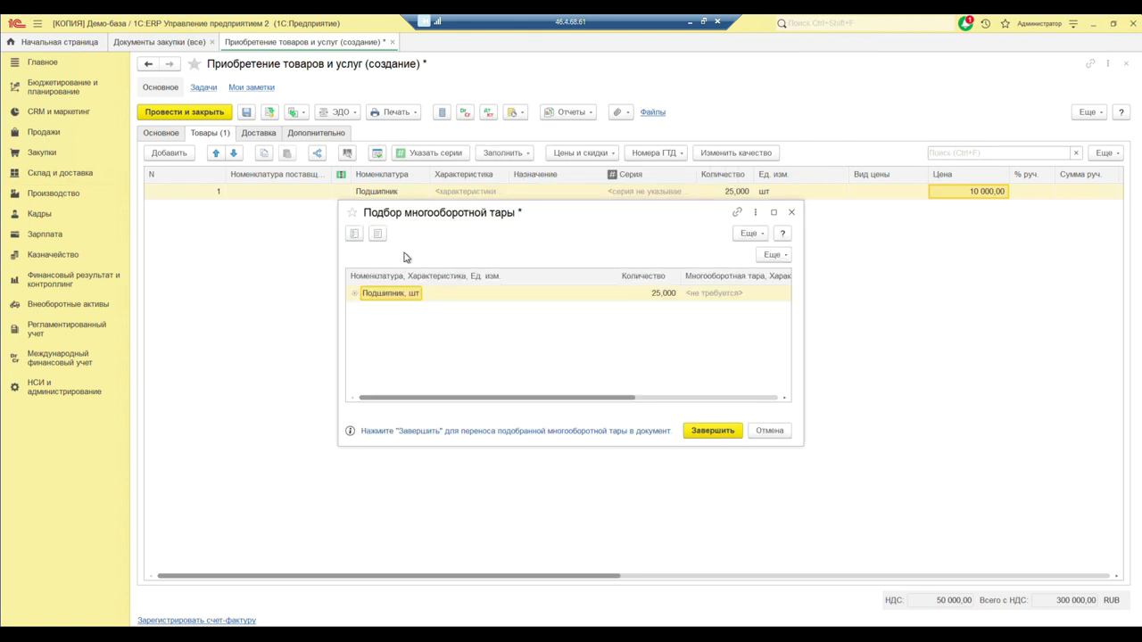
click(354, 294)
click(707, 432)
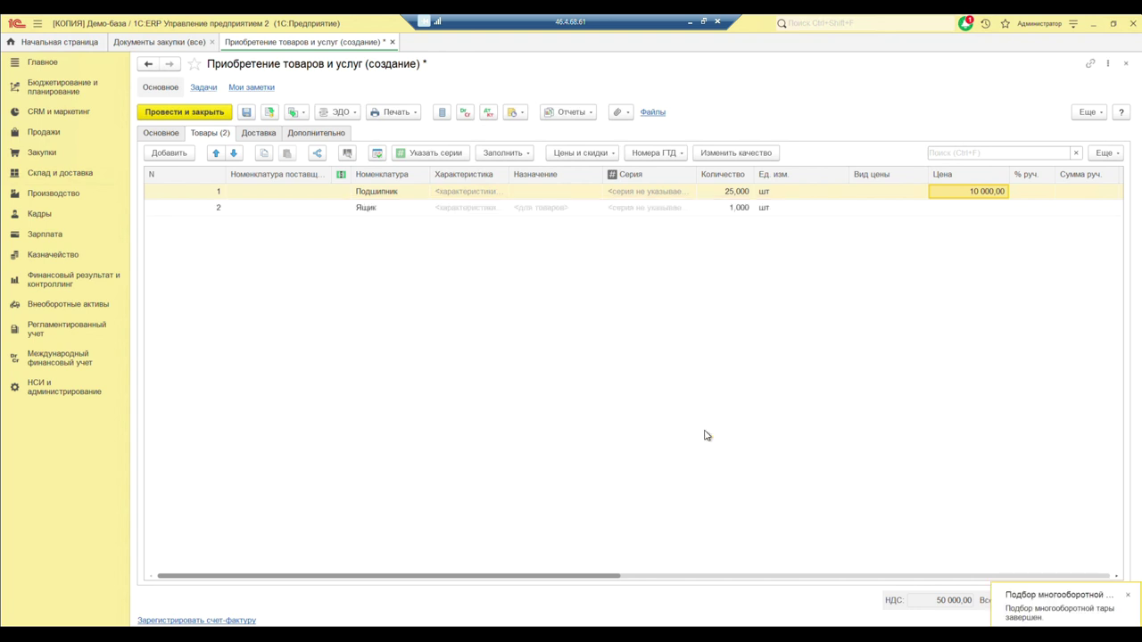
Step: Recheck the Ящик price cell, additional details and main data of the purchase, and post and close the document
click(955, 209)
click(315, 134)
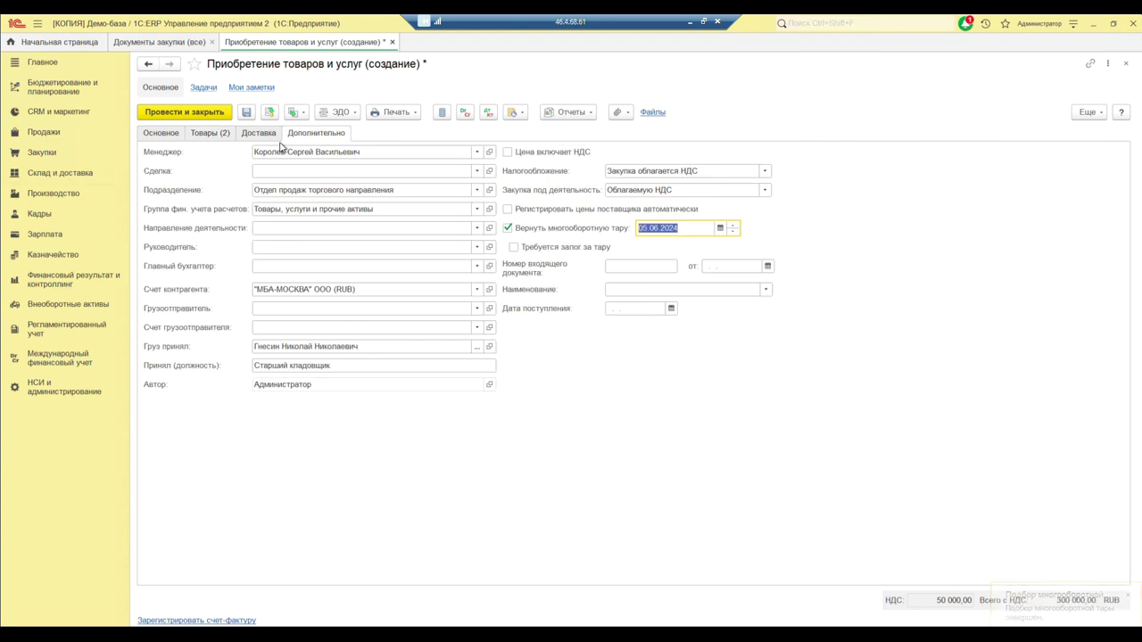
click(160, 133)
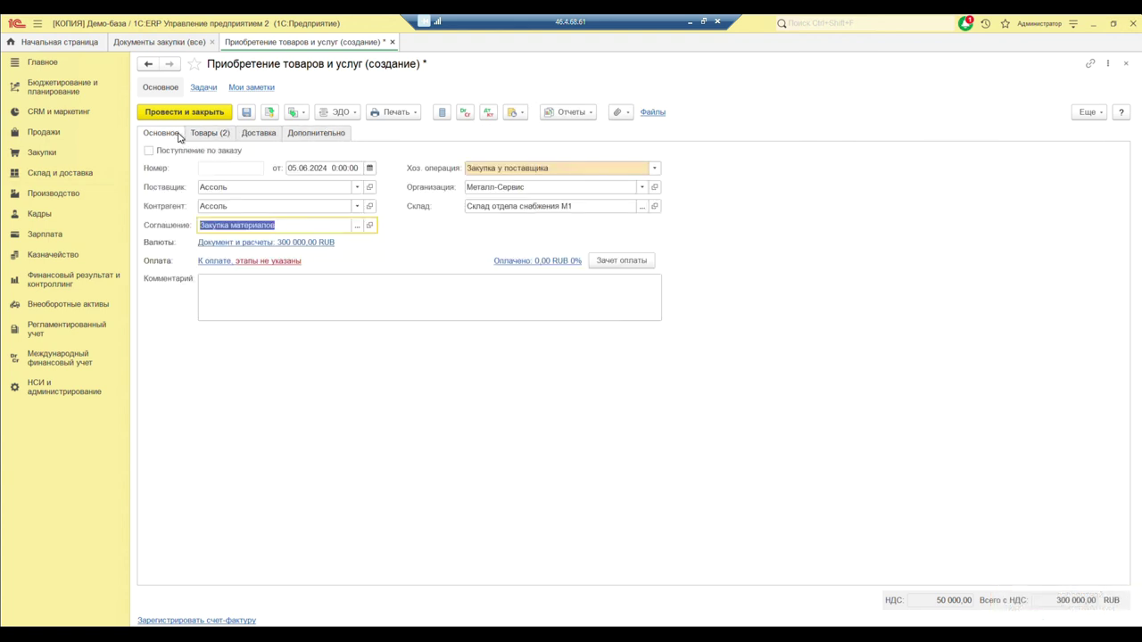
click(208, 112)
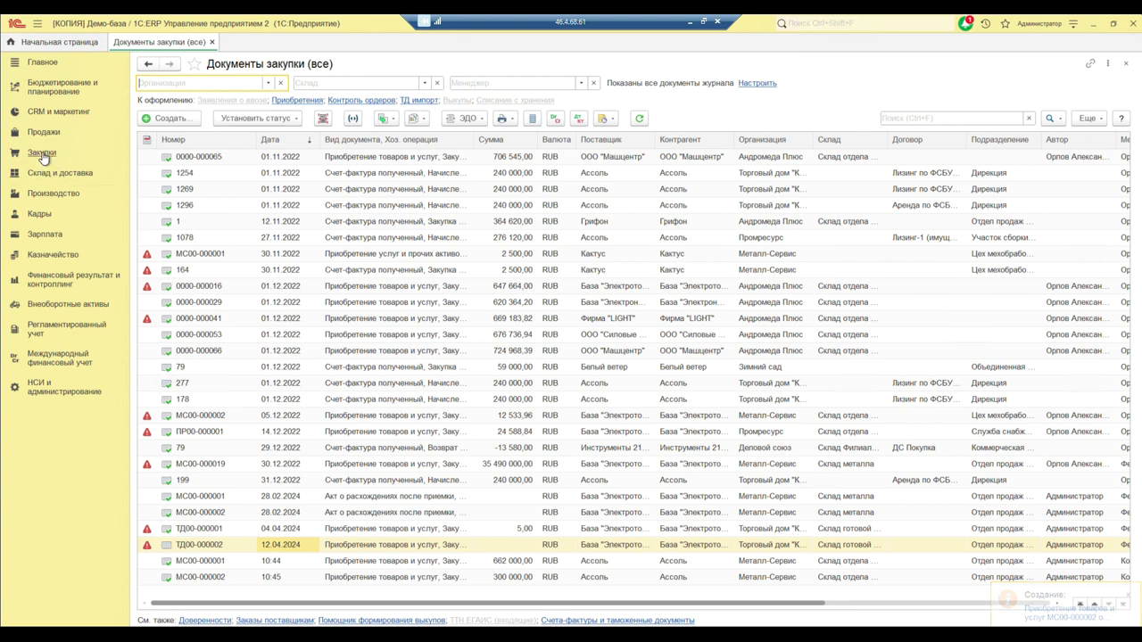
Step: Open Возврат и выкуп тары in purchasing and look through the accepted packaging, returns and buyouts lists
click(42, 153)
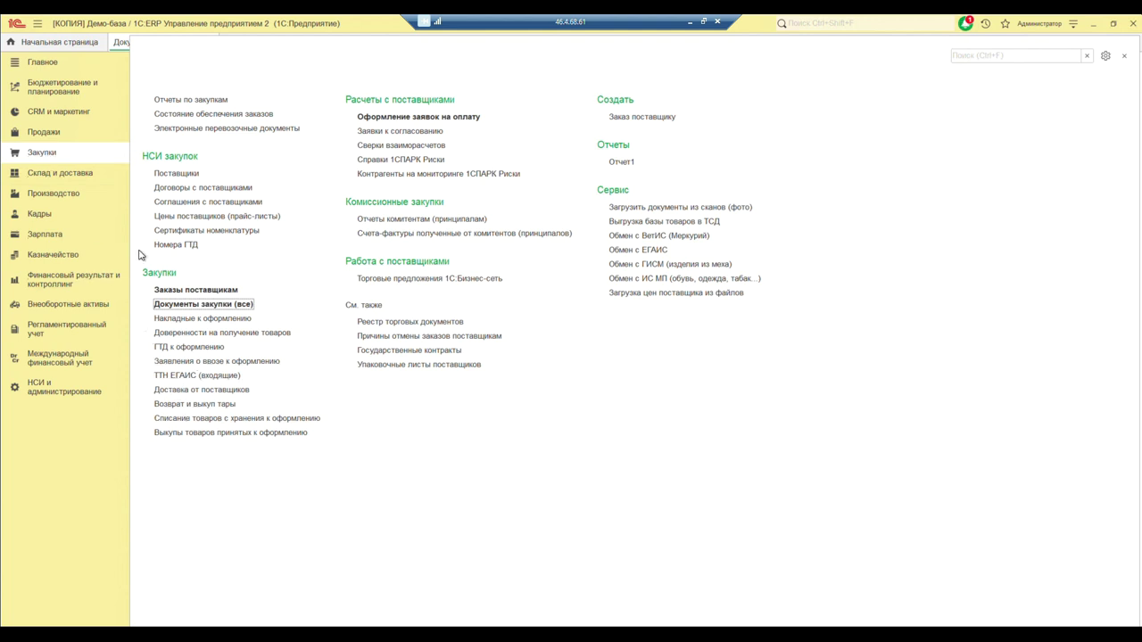
click(190, 404)
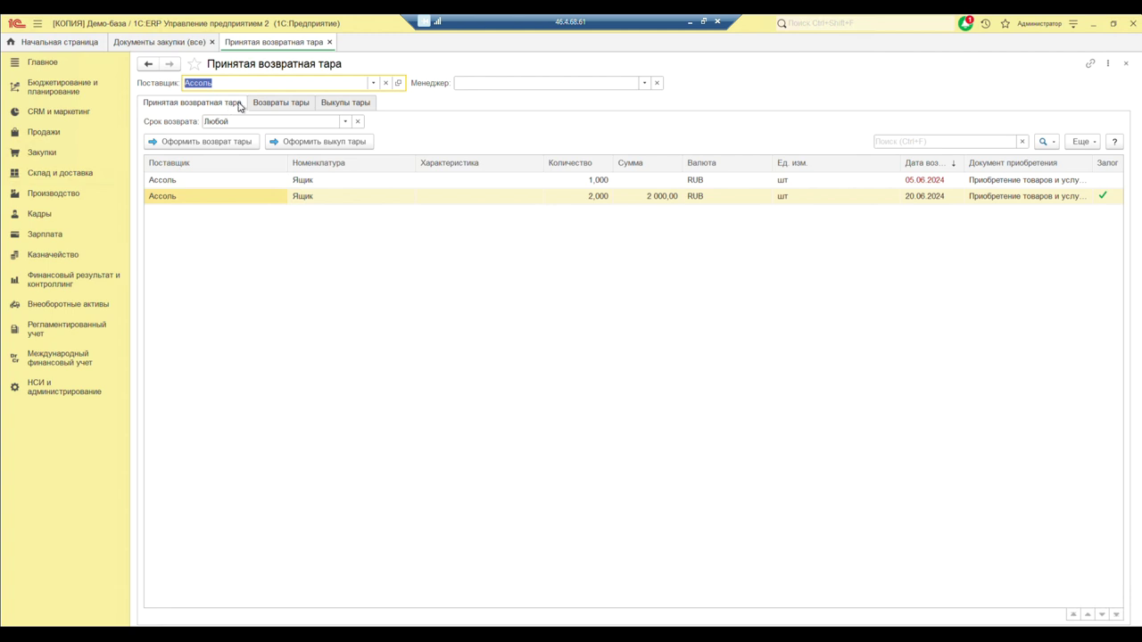
click(273, 104)
click(345, 104)
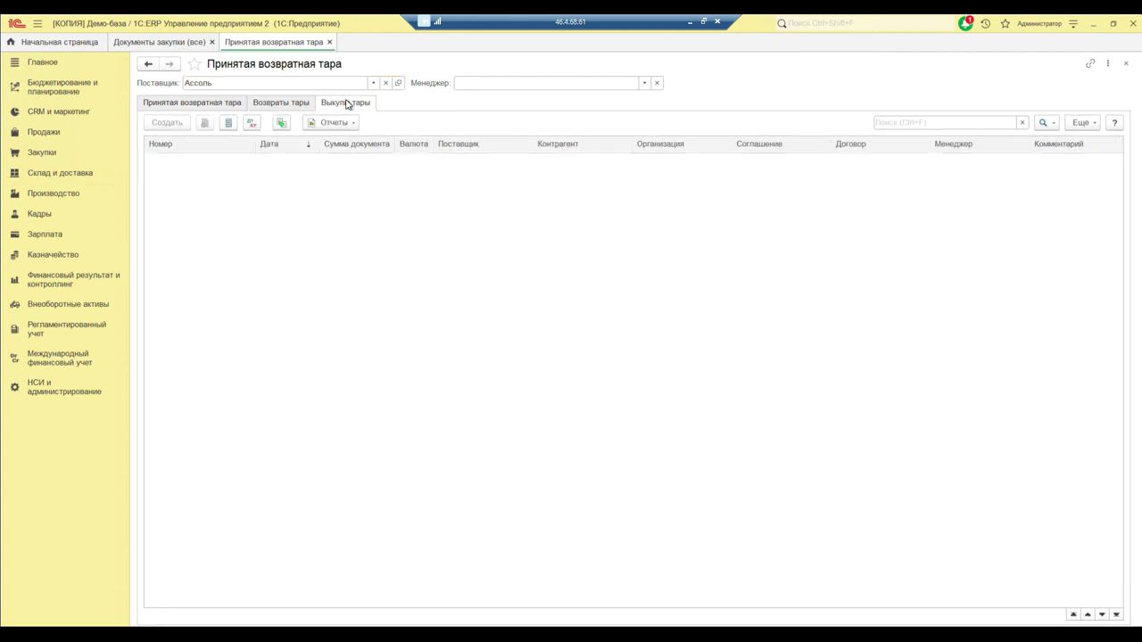
click(224, 104)
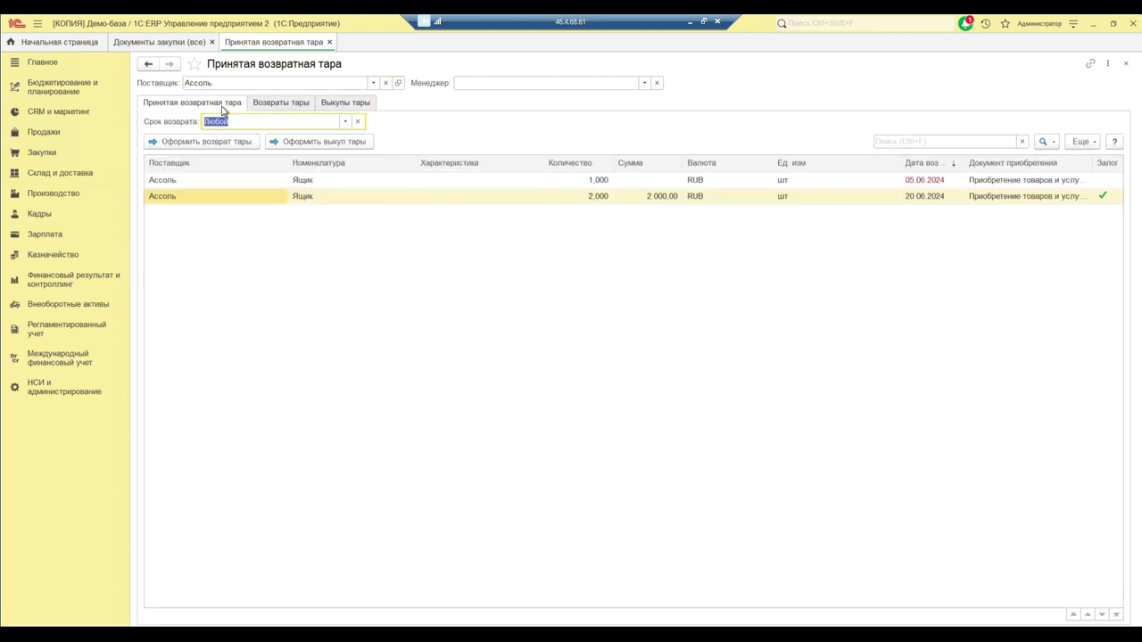
Step: Examine the return term filter options and the accepted packaging rows, widening the return date column
click(345, 121)
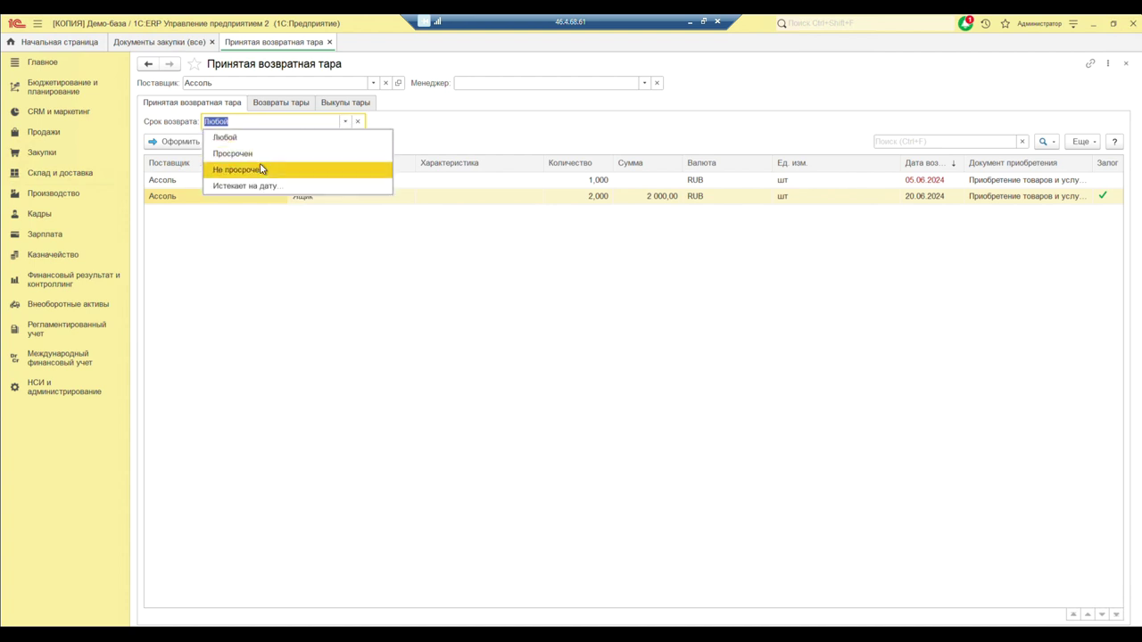
click(260, 118)
click(171, 182)
click(176, 198)
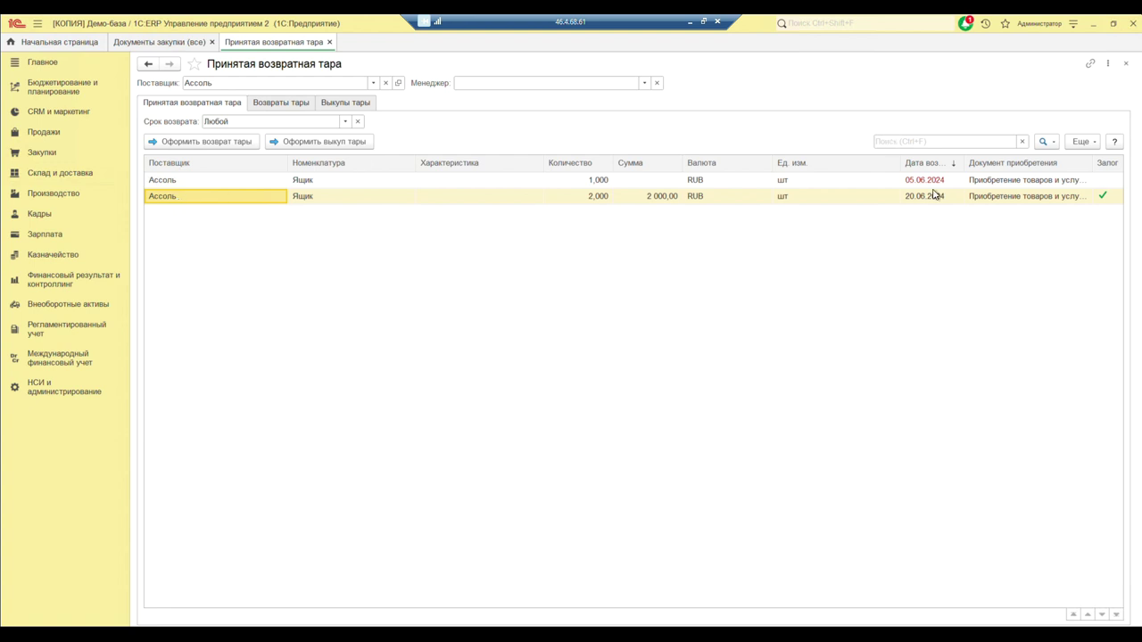
drag(901, 168, 953, 167)
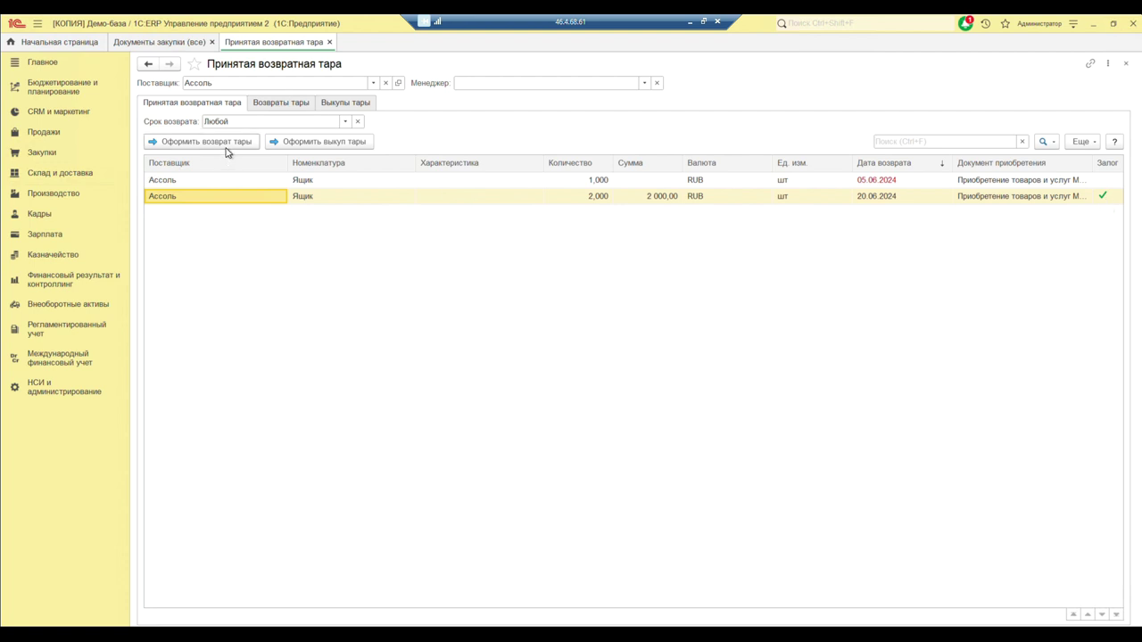
Step: Create a supplier return for the Ящик packaging due 05.06.2024, check its goods, post and close it, and view the returns list
click(212, 182)
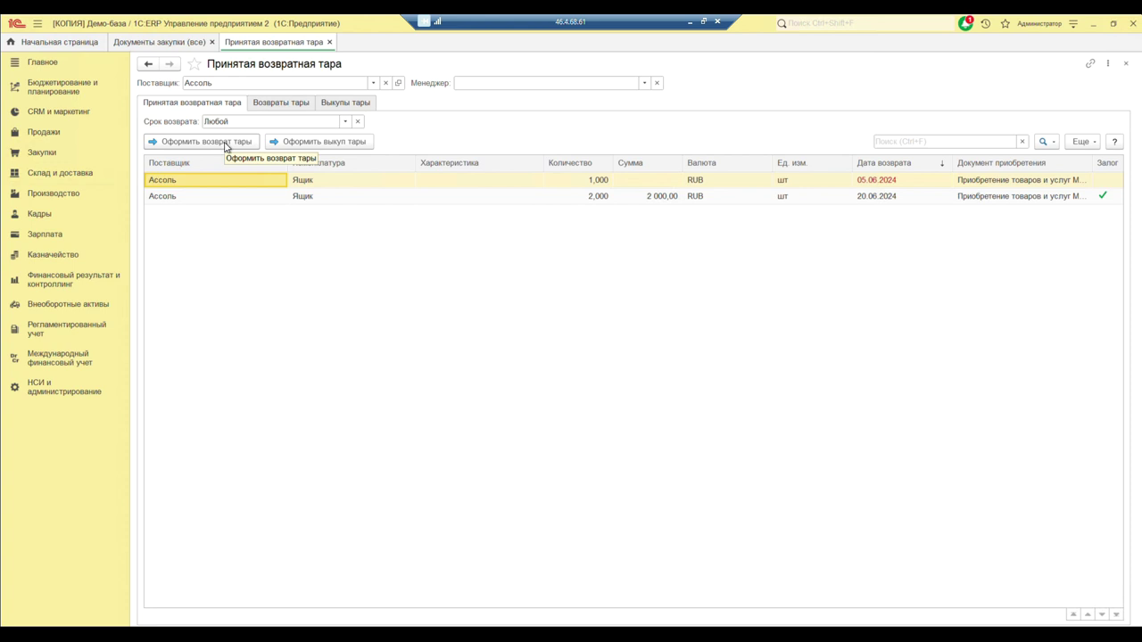
click(226, 144)
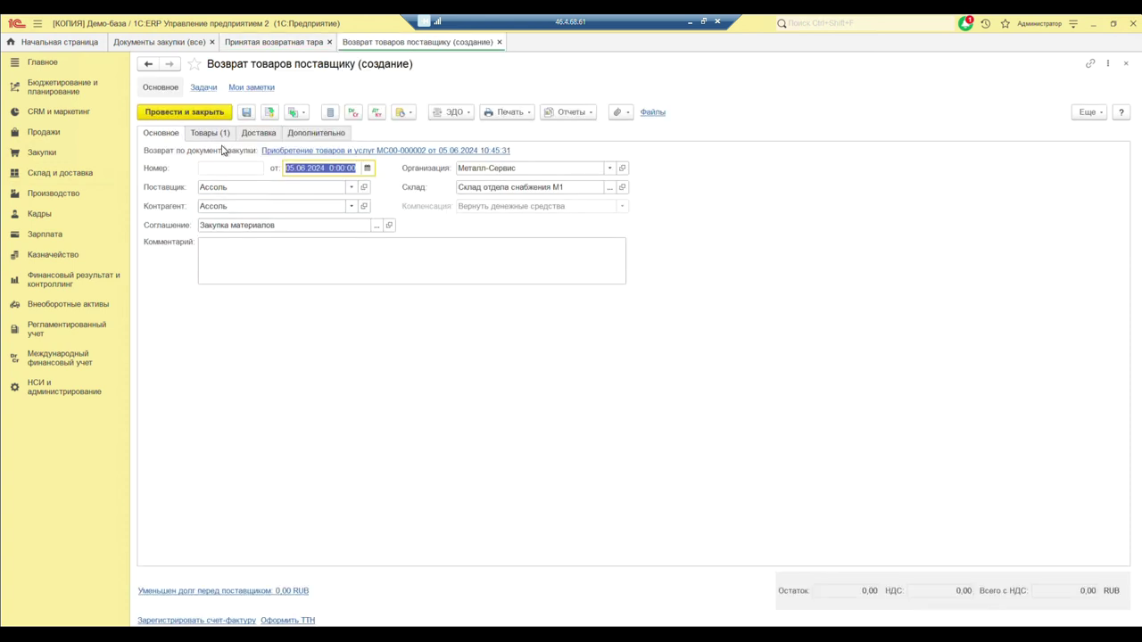
click(221, 136)
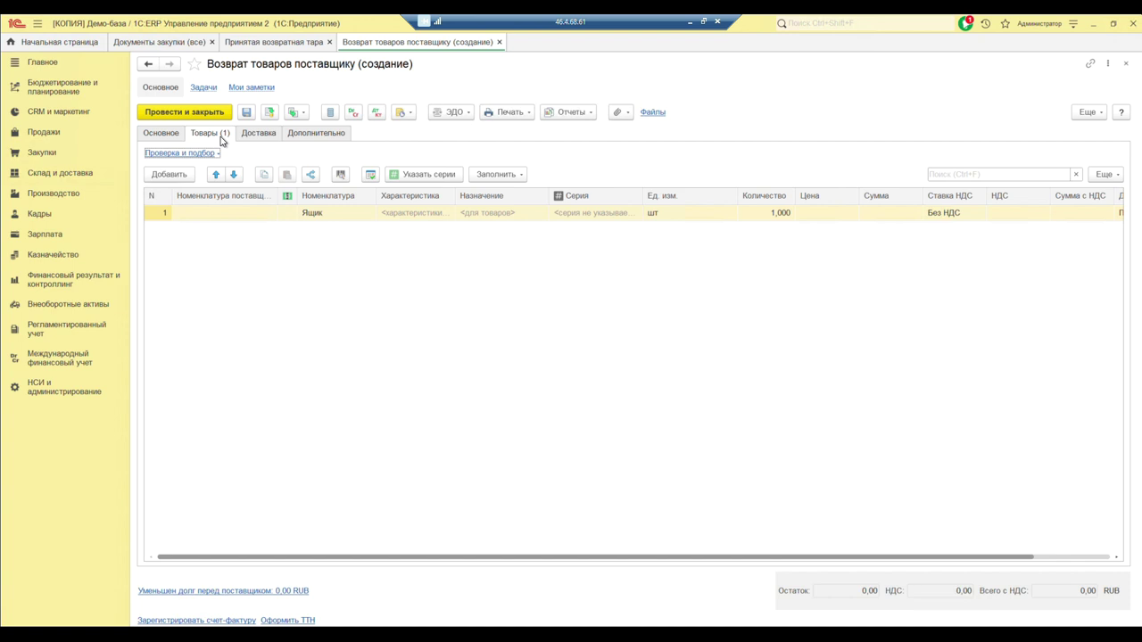
click(212, 115)
click(211, 114)
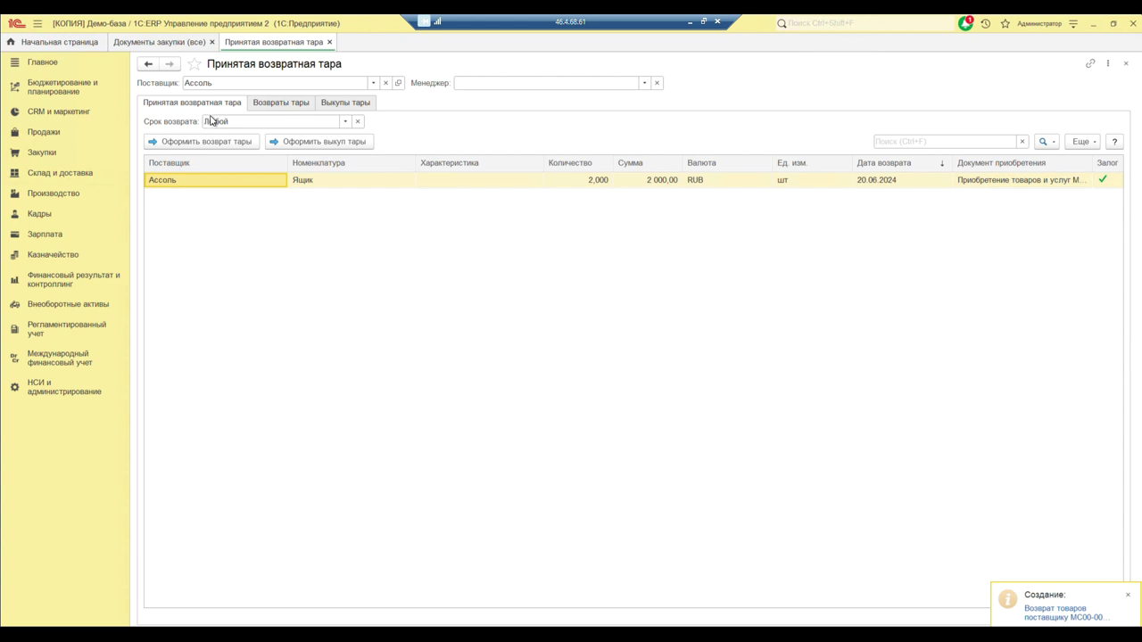
click(275, 104)
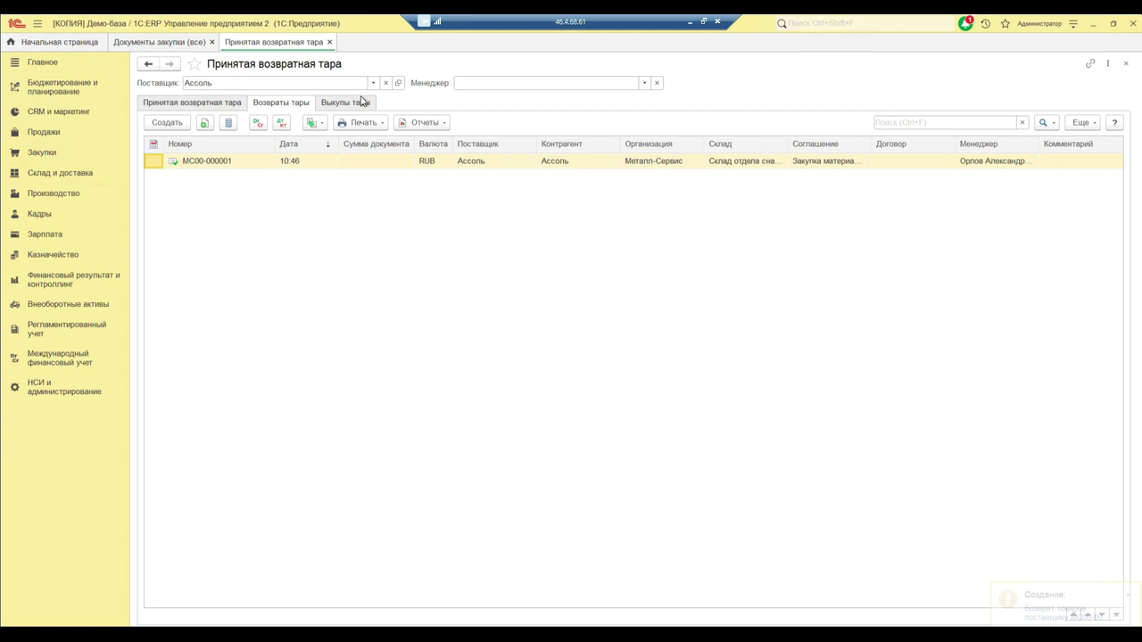
Step: Create a buyout of the remaining Ящик packaging from Ассоль, check its packaging line, post and close it, and view the buyouts list
click(169, 104)
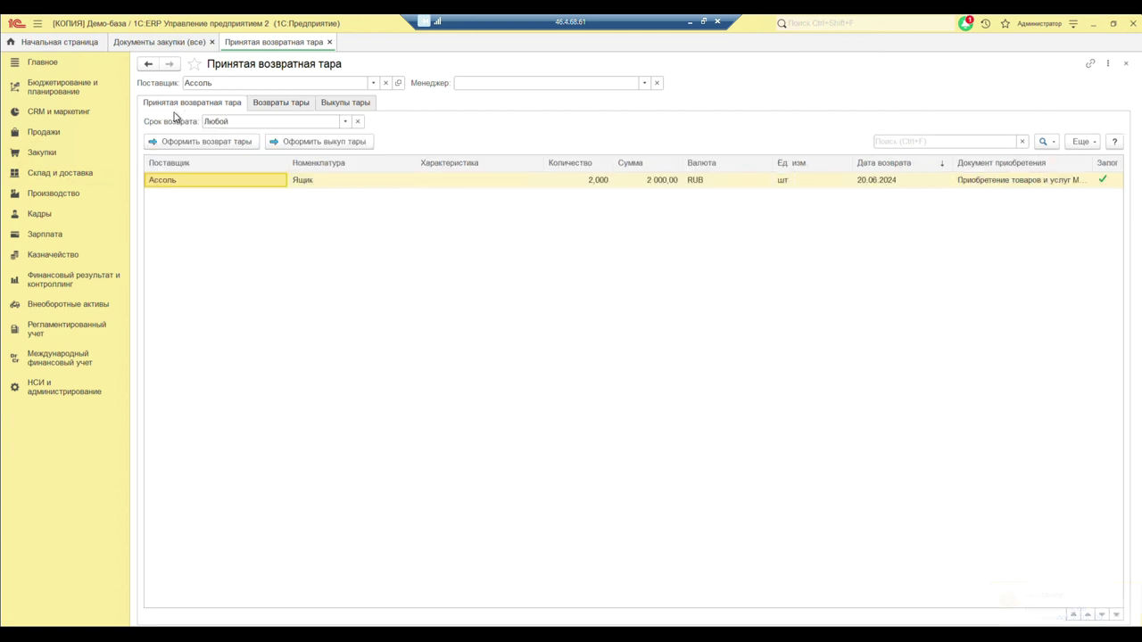
click(317, 141)
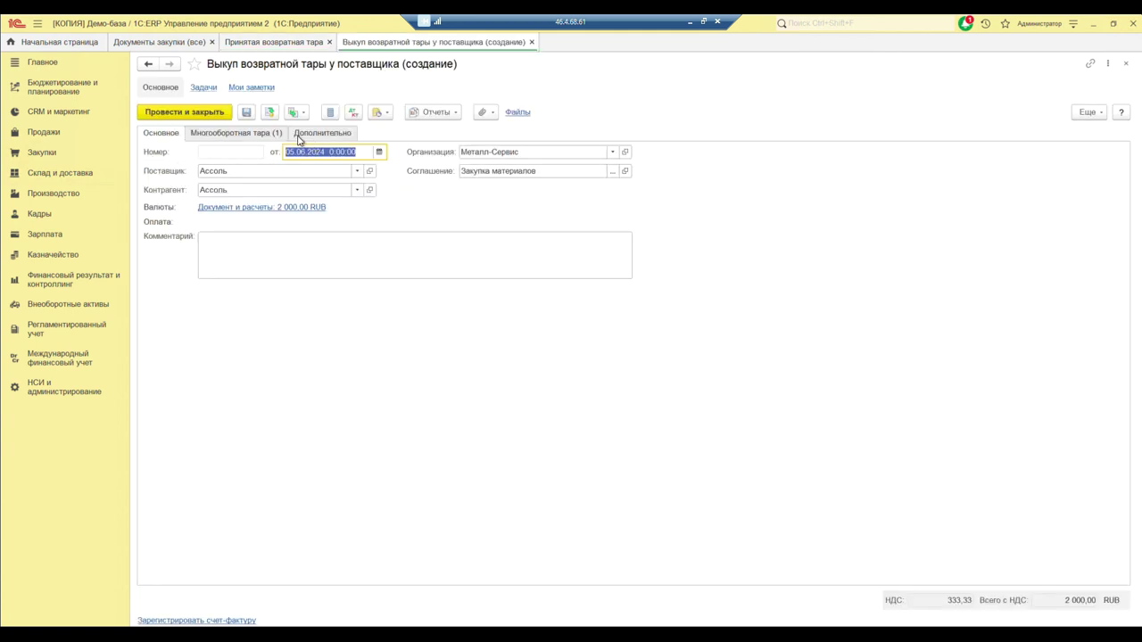
click(240, 137)
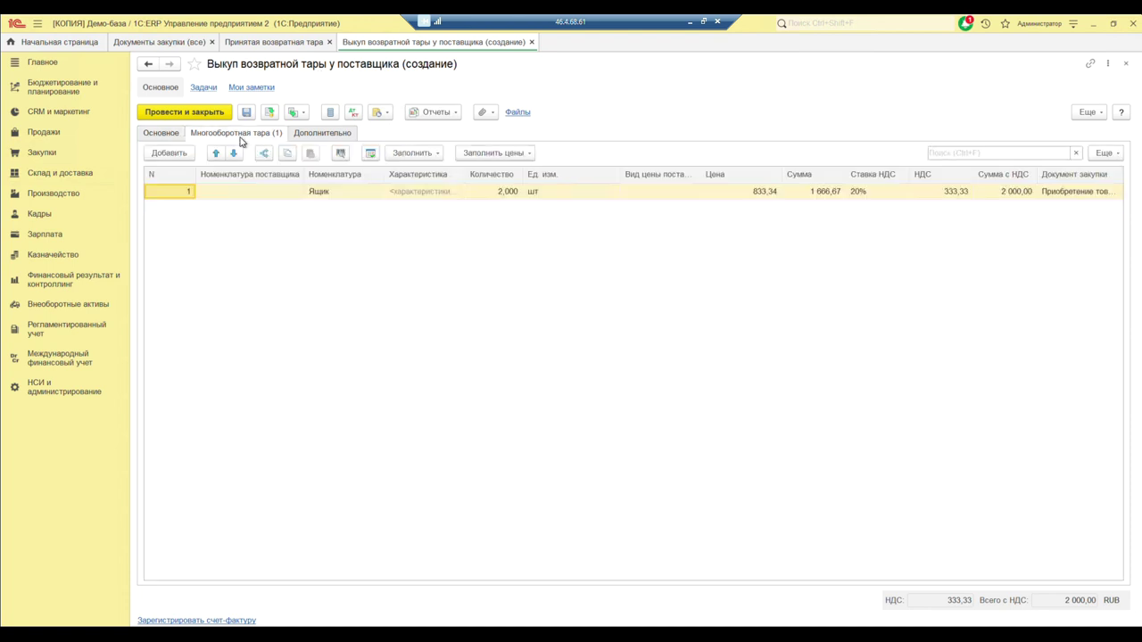
click(204, 113)
click(340, 104)
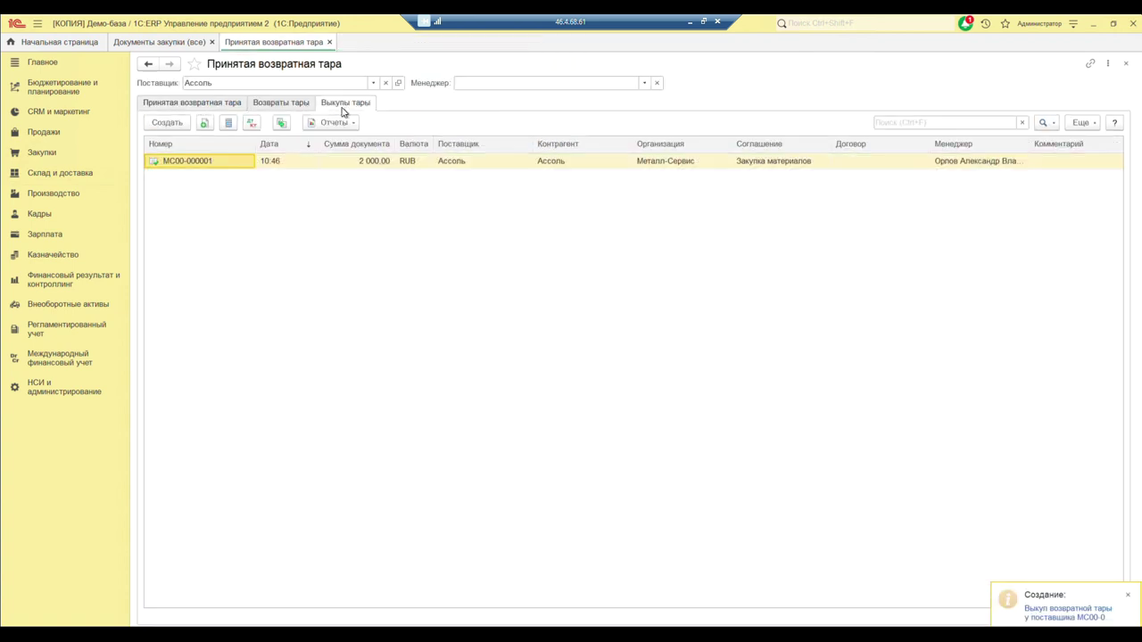